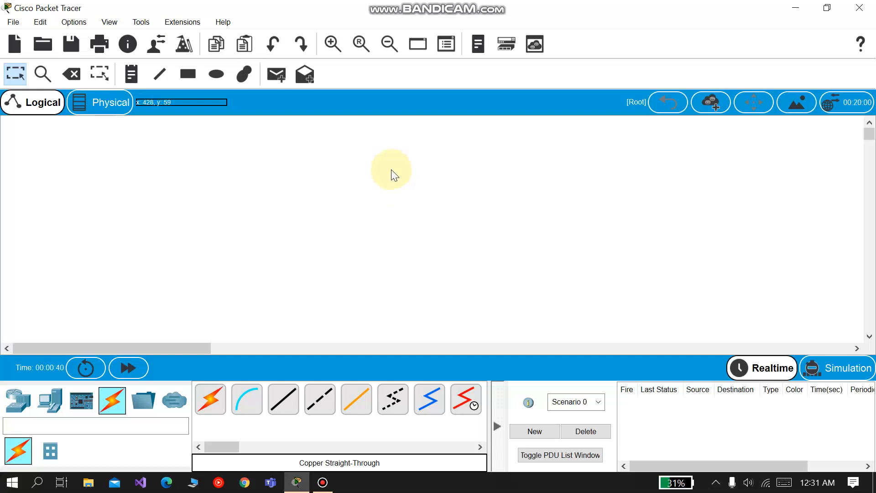
Step: Place two 2960-24TT switches on the workspace, one left of centre and one right of centre
{"action": "left_click", "coordinate": [19, 401]}
{"action": "left_click", "coordinate": [49, 450]}
{"action": "left_click_drag", "start_coordinate": [210, 399], "coordinate": [292, 249]}
{"action": "left_click_drag", "start_coordinate": [210, 399], "coordinate": [508, 253]}
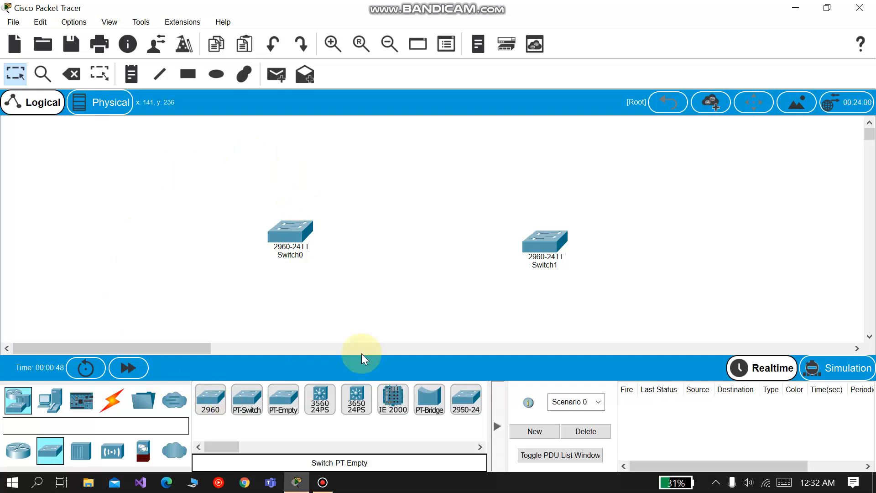
Step: Add three generic PCs in a column to the left of Switch0
{"action": "left_click_drag", "start_coordinate": [54, 411], "coordinate": [85, 322]}
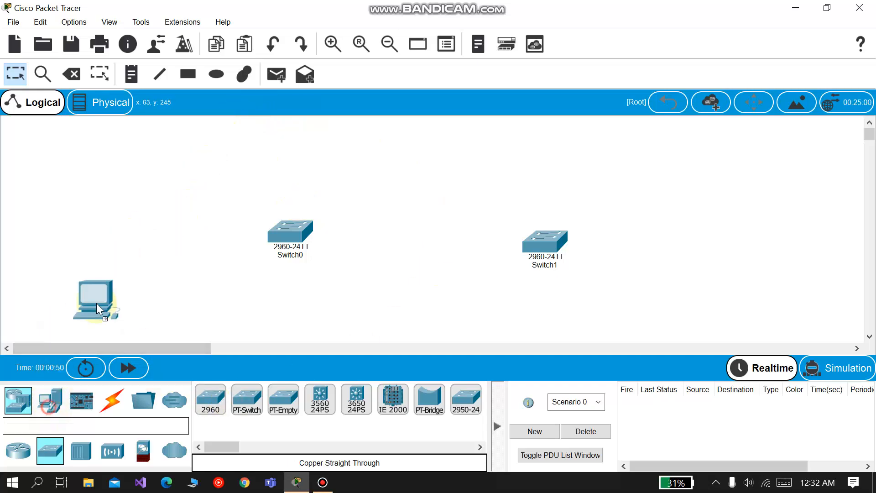
{"action": "left_click_drag", "start_coordinate": [204, 150], "coordinate": [204, 150]}
{"action": "left_click_drag", "start_coordinate": [50, 402], "coordinate": [98, 297]}
{"action": "left_click_drag", "start_coordinate": [204, 232], "coordinate": [204, 233]}
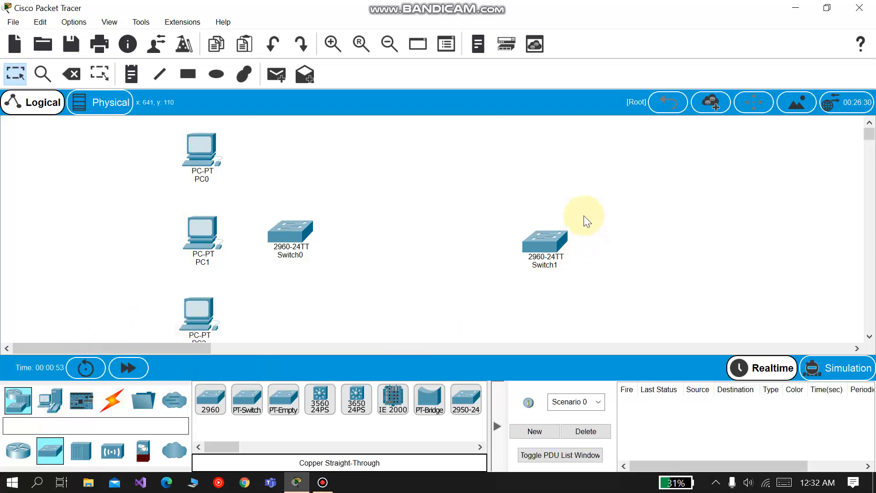
Step: Add three more generic PCs in a column to the right of Switch1
{"action": "left_click_drag", "start_coordinate": [50, 402], "coordinate": [606, 162]}
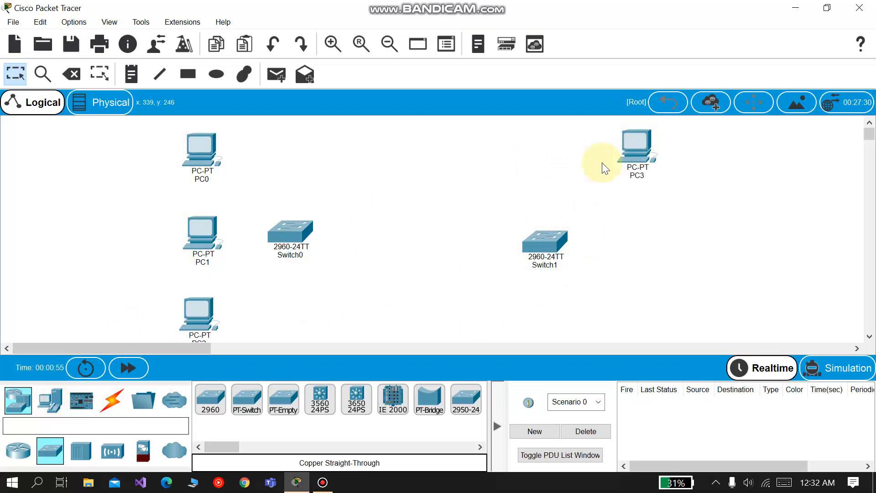
{"action": "left_click_drag", "start_coordinate": [50, 402], "coordinate": [640, 220]}
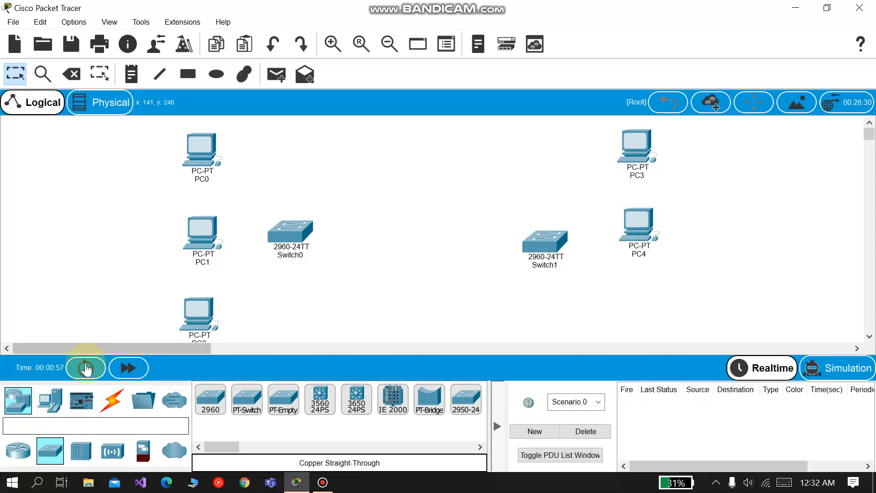
{"action": "left_click_drag", "start_coordinate": [51, 401], "coordinate": [648, 307]}
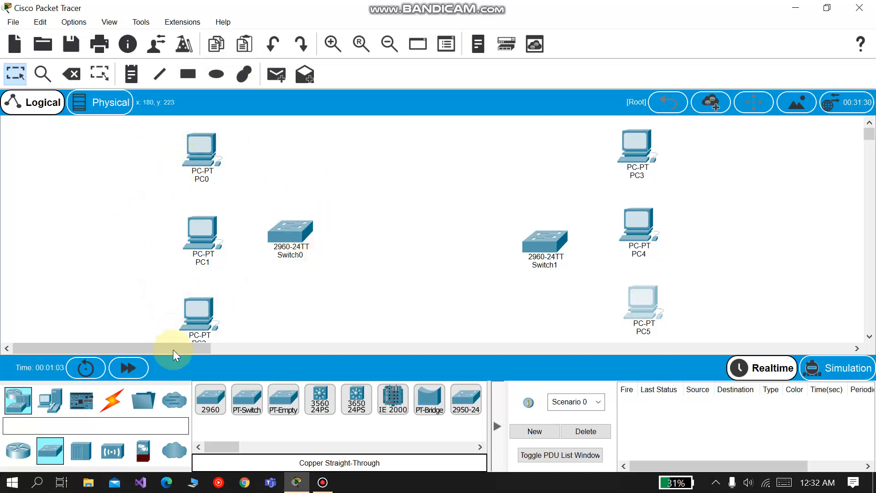
Step: Connect PC0's FastEthernet0 to Switch0's FastEthernet0/1 with a copper straight-through cable
{"action": "left_click", "coordinate": [115, 400]}
{"action": "left_click", "coordinate": [287, 396]}
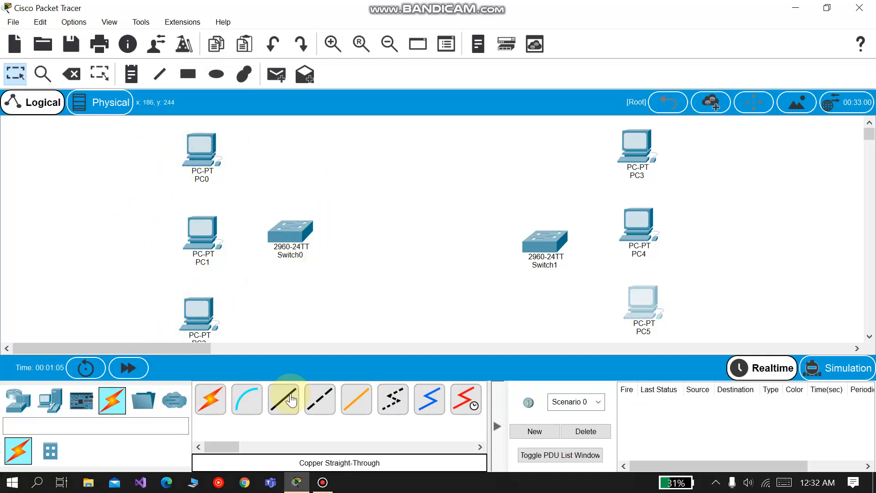
{"action": "left_click", "coordinate": [283, 400]}
{"action": "left_click", "coordinate": [204, 149]}
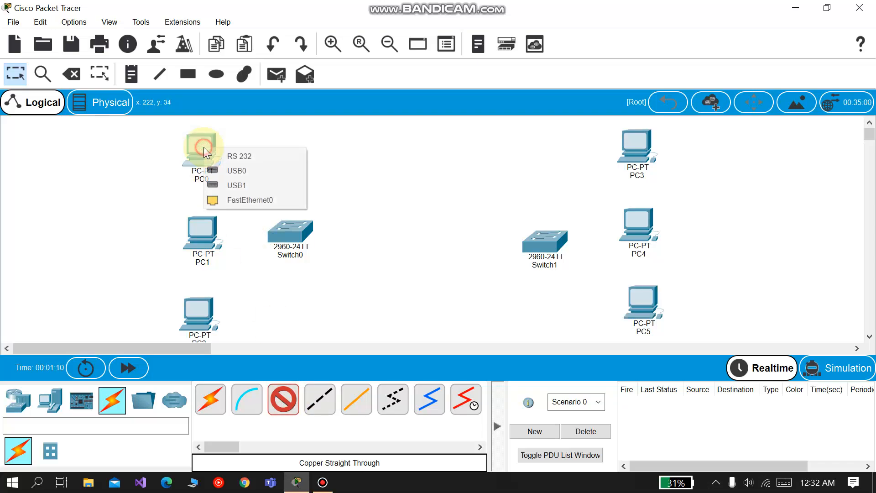
{"action": "left_click", "coordinate": [252, 196]}
{"action": "left_click", "coordinate": [291, 236]}
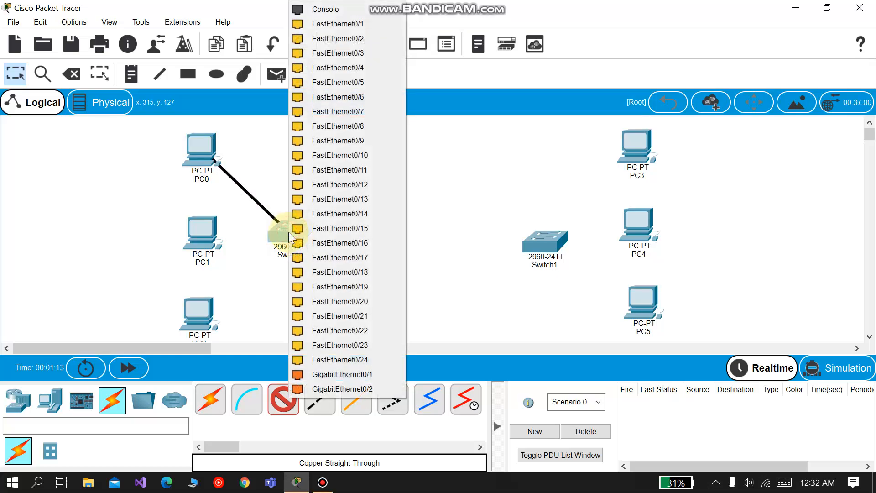
{"action": "left_click", "coordinate": [337, 25]}
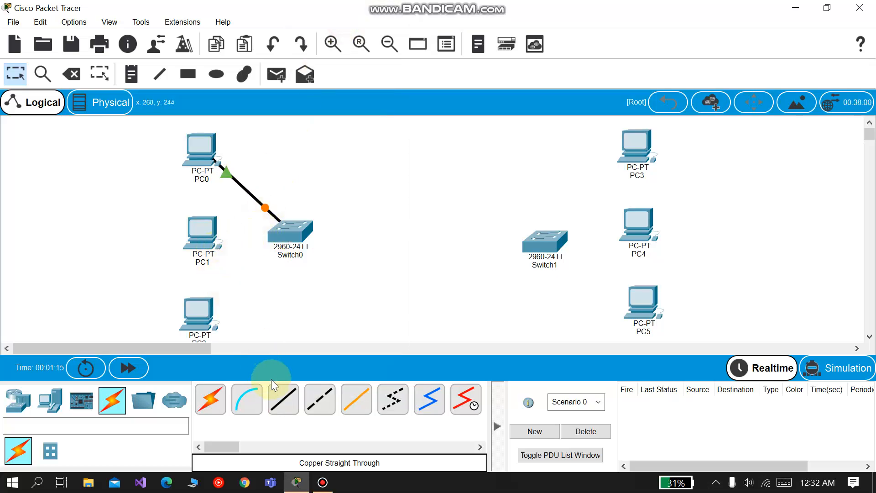
Step: Connect PC1's FastEthernet0 to a free FastEthernet port on Switch0 with a copper straight-through cable
{"action": "left_click", "coordinate": [282, 398]}
{"action": "left_click", "coordinate": [203, 232]}
{"action": "left_click", "coordinate": [267, 283]}
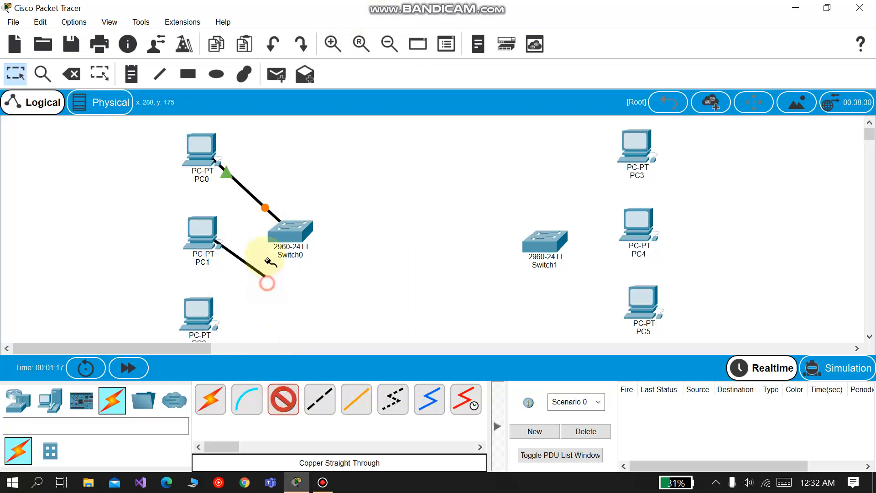
{"action": "left_click", "coordinate": [283, 231]}
{"action": "left_click", "coordinate": [336, 23]}
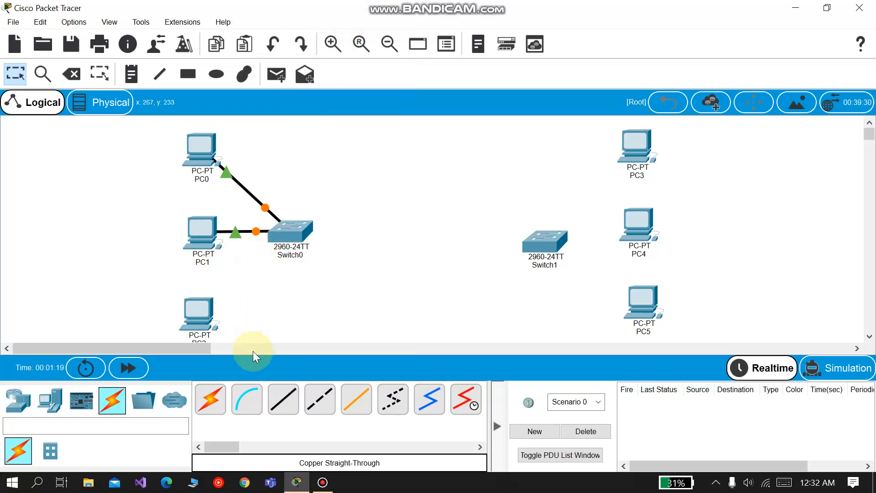
Step: Connect PC2's FastEthernet0 to Switch0's FastEthernet0/3 with a copper straight-through cable
{"action": "left_click", "coordinate": [283, 399]}
{"action": "left_click", "coordinate": [205, 314]}
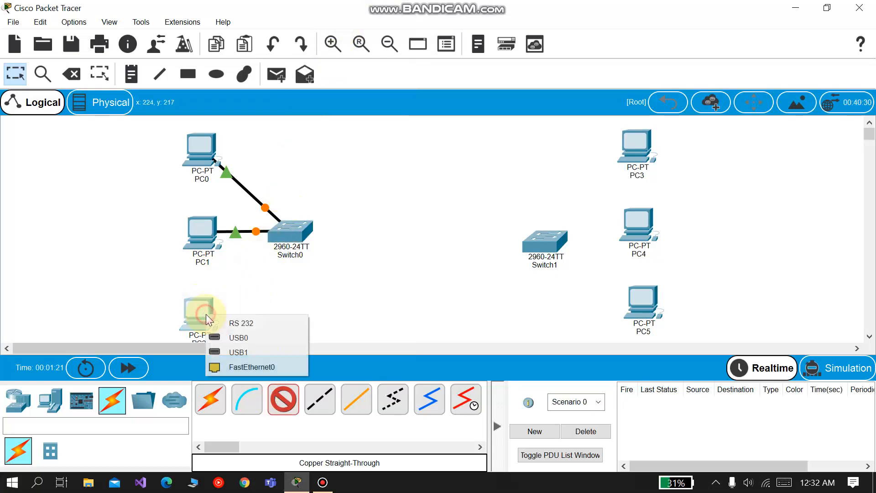
{"action": "left_click", "coordinate": [260, 366]}
{"action": "left_click", "coordinate": [286, 233]}
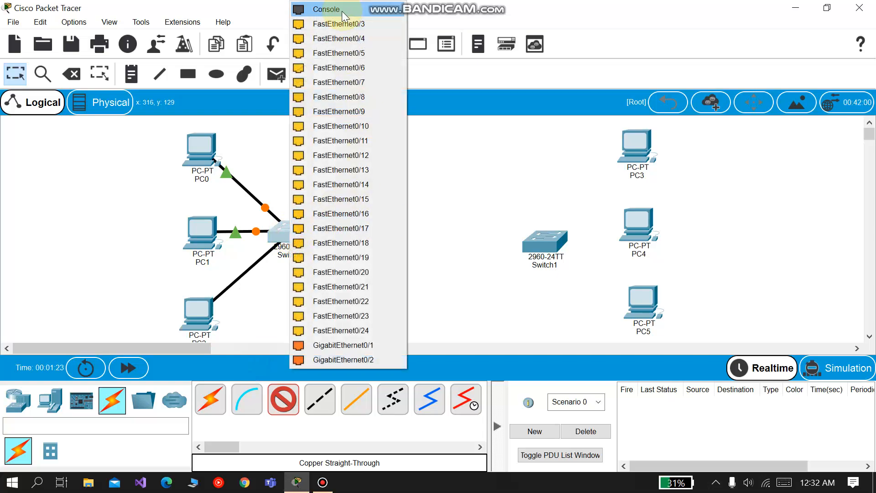
{"action": "left_click", "coordinate": [340, 24]}
Step: Connect PC3 to a FastEthernet port on Switch1 with a copper straight-through cable
{"action": "left_click", "coordinate": [283, 399]}
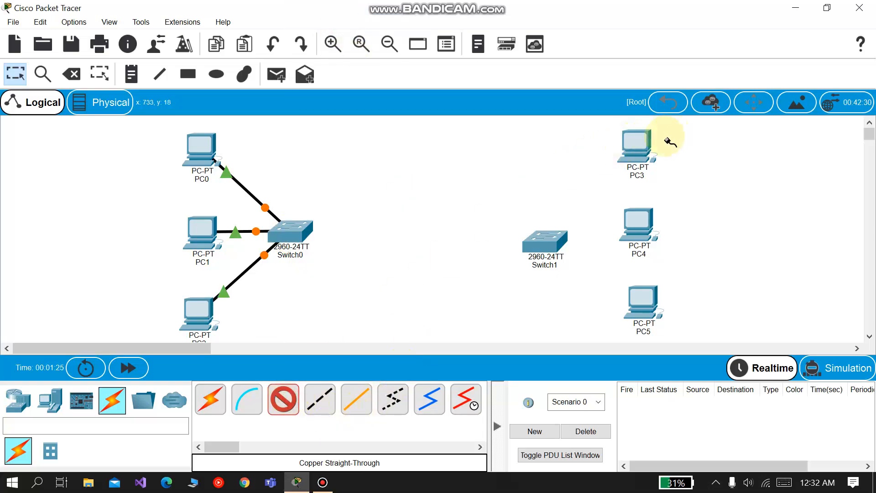
{"action": "left_click", "coordinate": [634, 144]}
{"action": "left_click", "coordinate": [680, 197]}
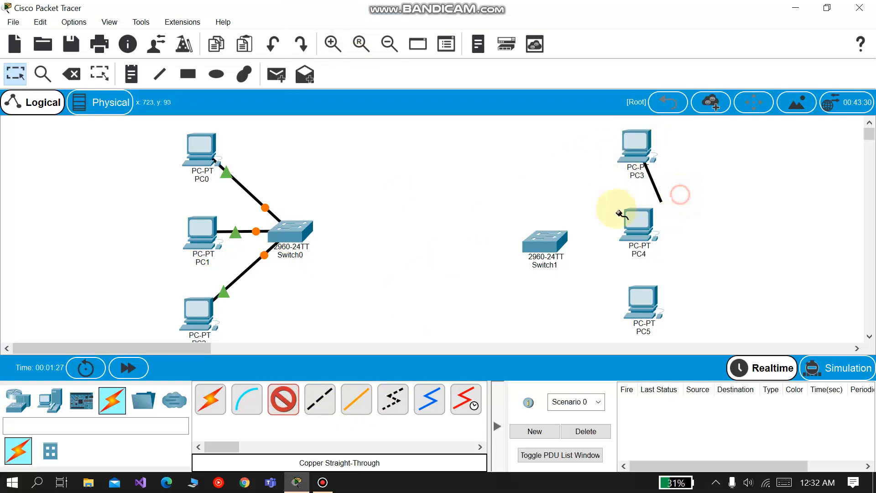
{"action": "left_click", "coordinate": [558, 234]}
{"action": "left_click", "coordinate": [637, 24]}
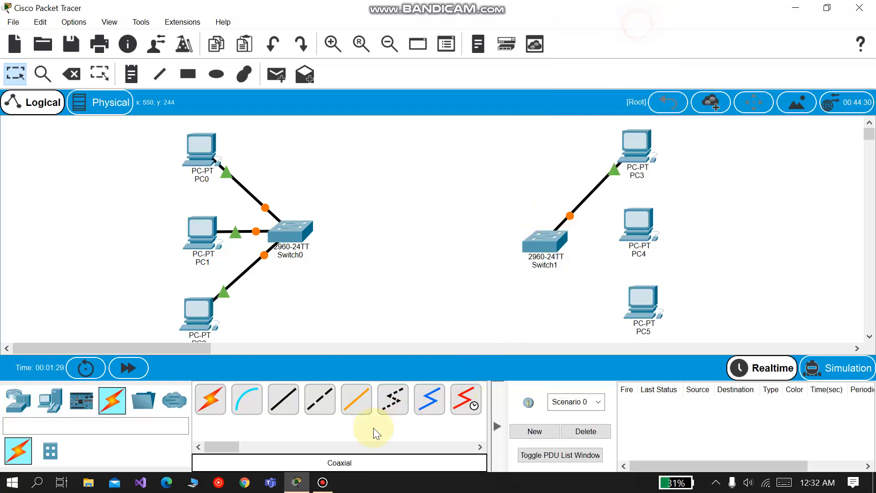
Step: Connect PC4 to a free FastEthernet port on Switch1 with a copper straight-through cable
{"action": "left_click", "coordinate": [291, 411]}
{"action": "left_click", "coordinate": [648, 224]}
{"action": "left_click", "coordinate": [673, 276]}
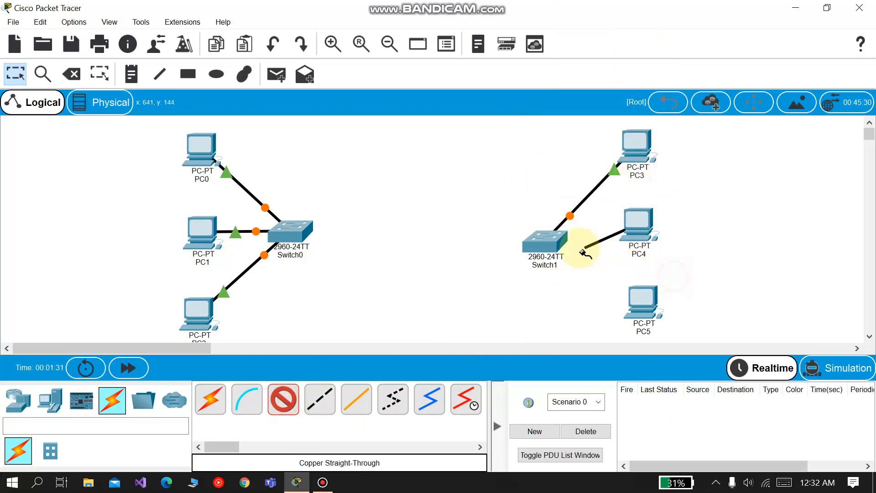
{"action": "left_click", "coordinate": [554, 235]}
{"action": "left_click", "coordinate": [607, 36]}
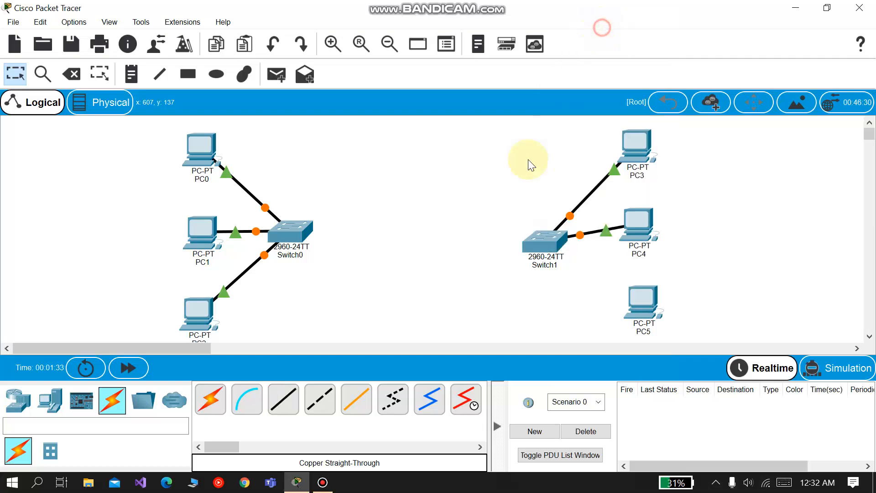
Step: Connect PC5's FastEthernet0 to a free port on Switch1 with a copper straight-through cable
{"action": "left_click", "coordinate": [286, 402]}
{"action": "left_click", "coordinate": [643, 305]}
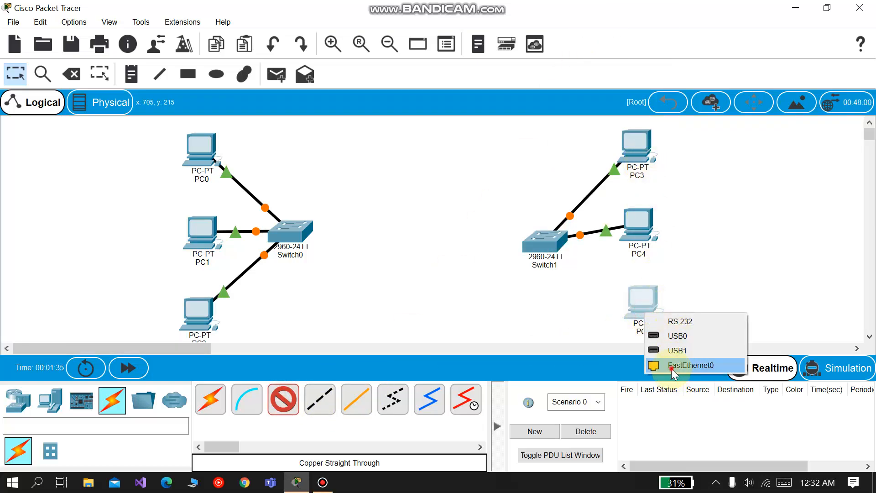
{"action": "left_click", "coordinate": [672, 365]}
{"action": "left_click", "coordinate": [545, 240]}
{"action": "left_click", "coordinate": [579, 24]}
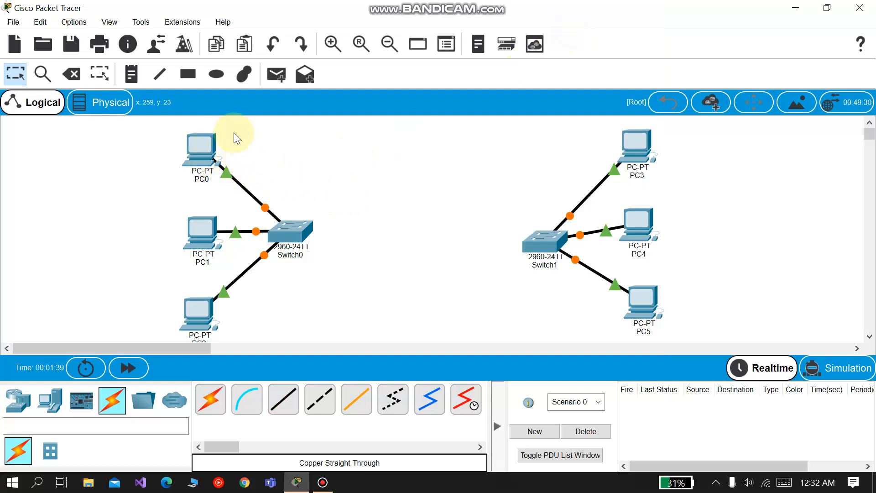
Step: Give PC0 the static IPv4 address 10.0.0.1, subnet mask 255.0.0.0 and default gateway 10.0.0.4
{"action": "left_click", "coordinate": [205, 145]}
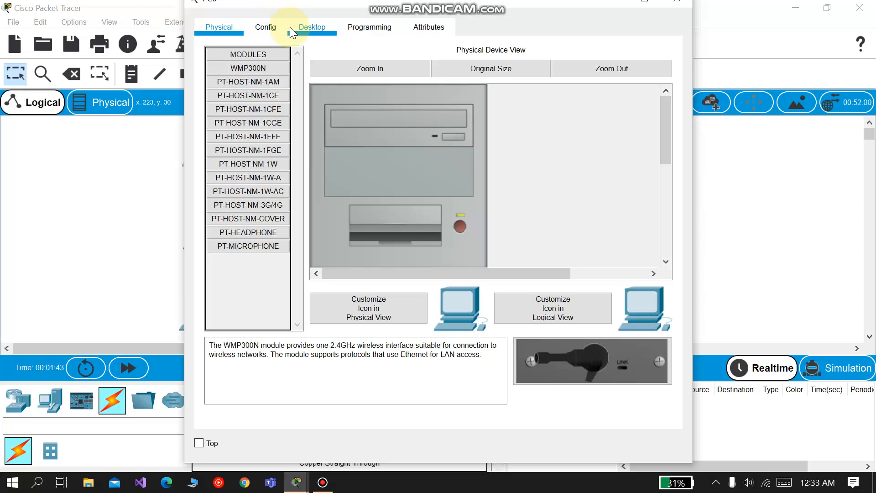
{"action": "left_click", "coordinate": [261, 27]}
{"action": "left_click", "coordinate": [300, 26]}
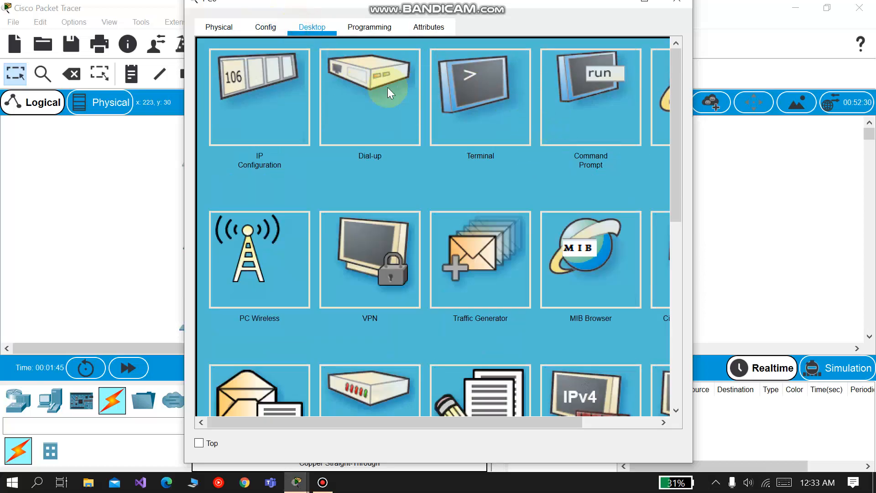
{"action": "left_click", "coordinate": [273, 102]}
{"action": "left_click", "coordinate": [372, 140]}
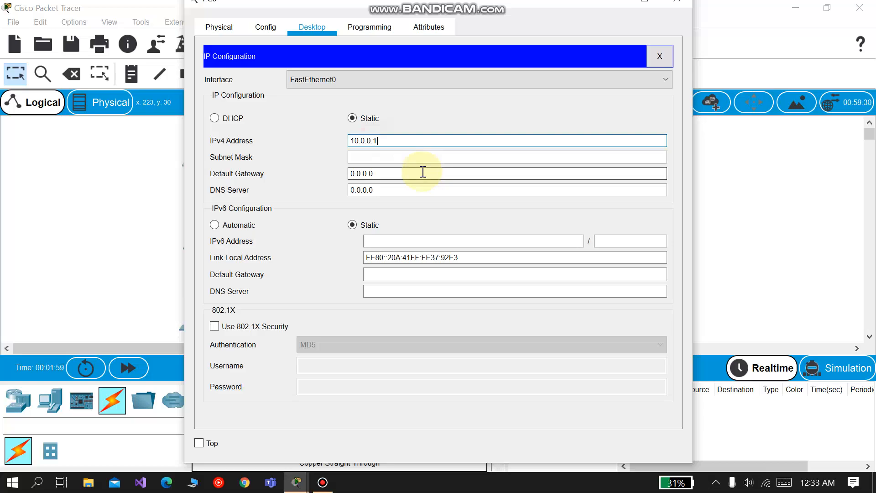
{"action": "left_click", "coordinate": [381, 173]}
{"action": "key", "text": "BackSpace"}
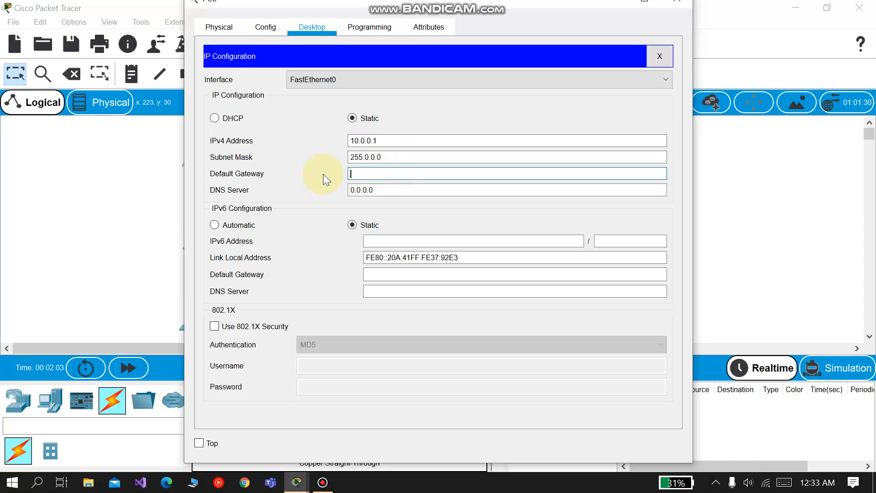
{"action": "type", "text": "10.0.0.4"}
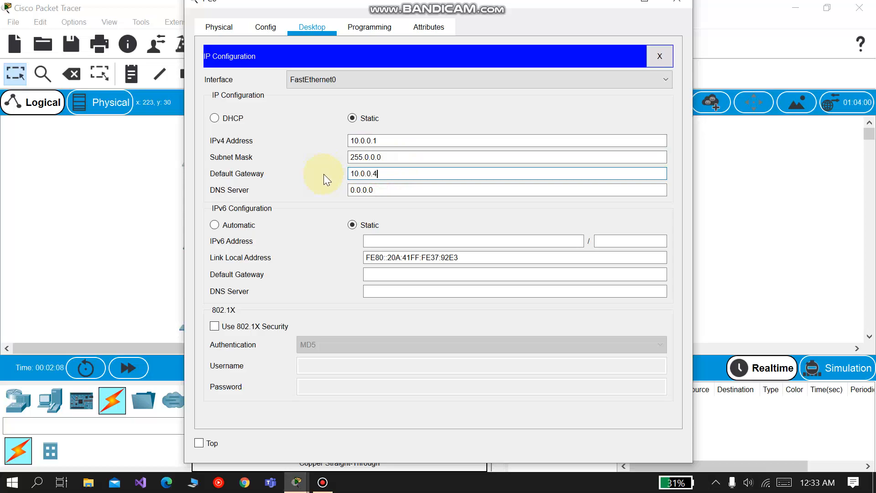
{"action": "left_click", "coordinate": [677, 1]}
Step: Give PC1 the static IPv4 address 10.0.0.2, subnet mask 255.0.0.0 and default gateway 10.0.0.4
{"action": "left_click", "coordinate": [200, 231]}
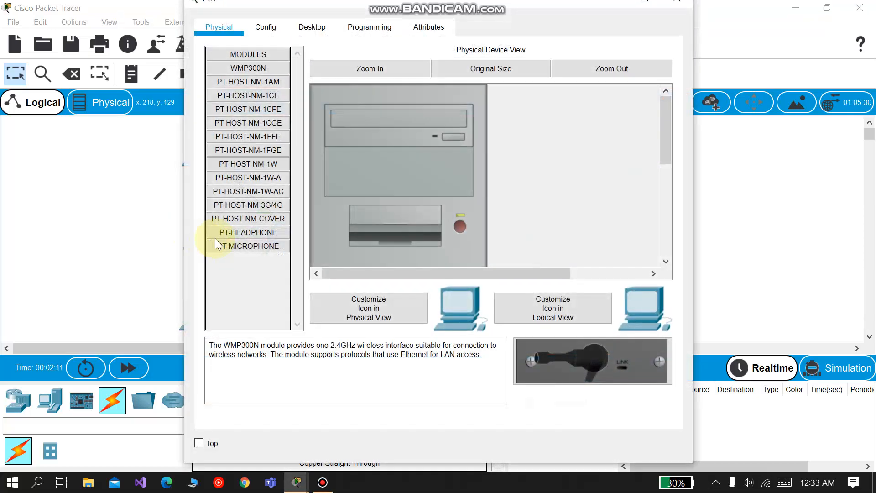
{"action": "left_click", "coordinate": [316, 29]}
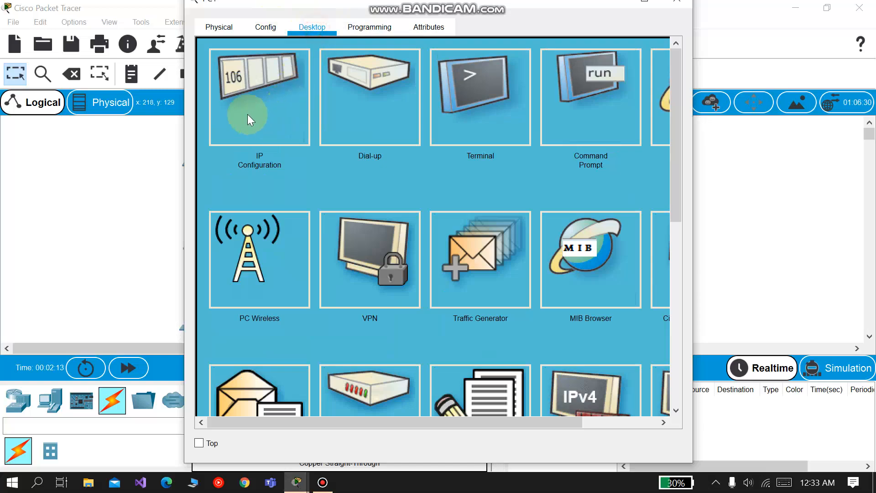
{"action": "left_click", "coordinate": [248, 115]}
{"action": "left_click", "coordinate": [368, 141]}
{"action": "type", "text": "10.0.0.2"}
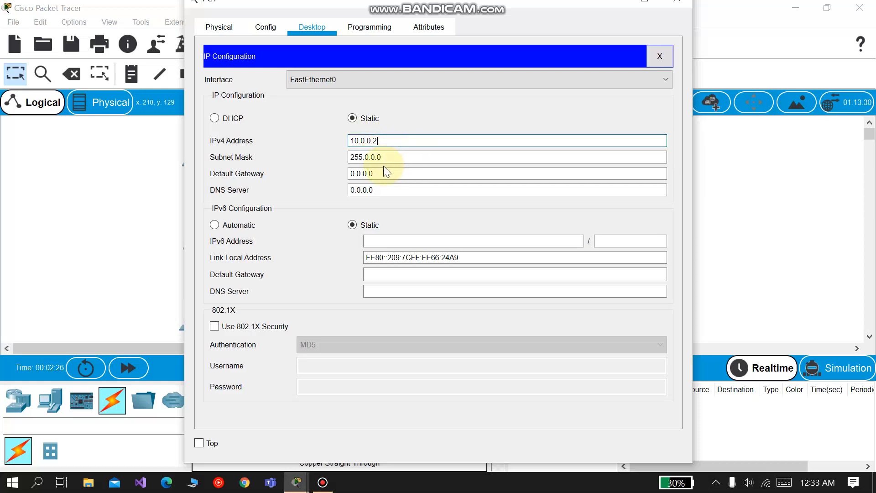
{"action": "left_click_drag", "start_coordinate": [386, 171], "coordinate": [319, 172]}
{"action": "type", "text": "10.0.0."}
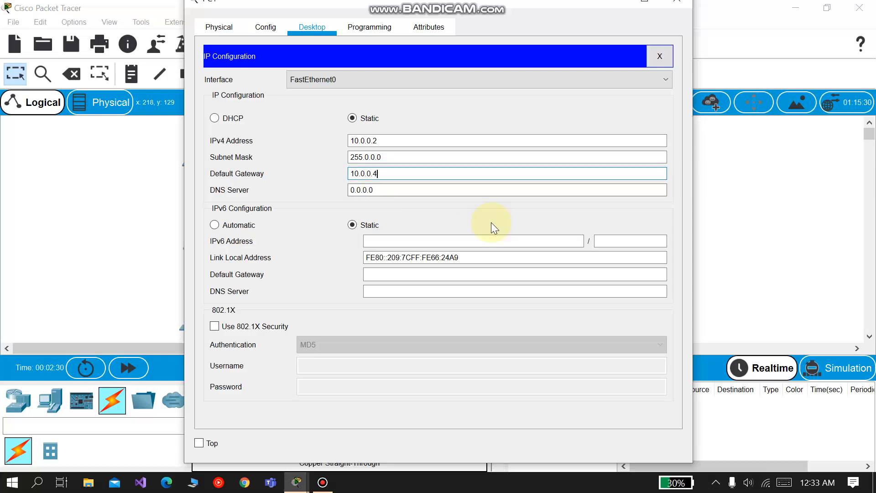
{"action": "left_click", "coordinate": [677, 5]}
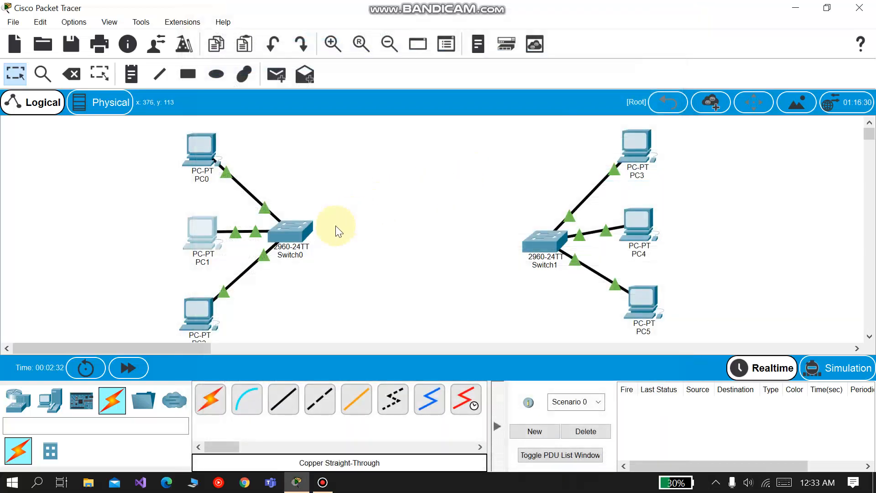
Step: Give PC2 the static IPv4 address 10.0.0.3, subnet mask 255.0.0.0 and default gateway 10.0.0.4
{"action": "left_click", "coordinate": [196, 307]}
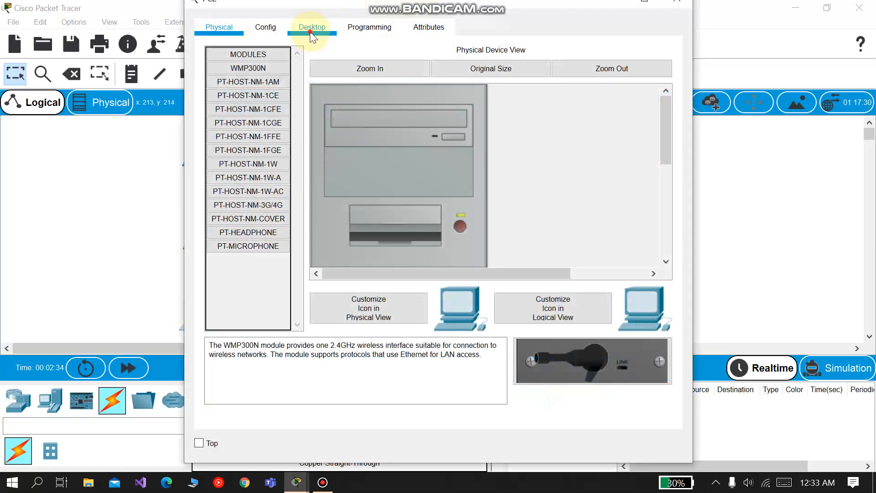
{"action": "left_click", "coordinate": [312, 29]}
{"action": "left_click", "coordinate": [268, 106]}
{"action": "left_click", "coordinate": [365, 143]}
{"action": "type", "text": "10.0.0."}
{"action": "left_click", "coordinate": [383, 158]}
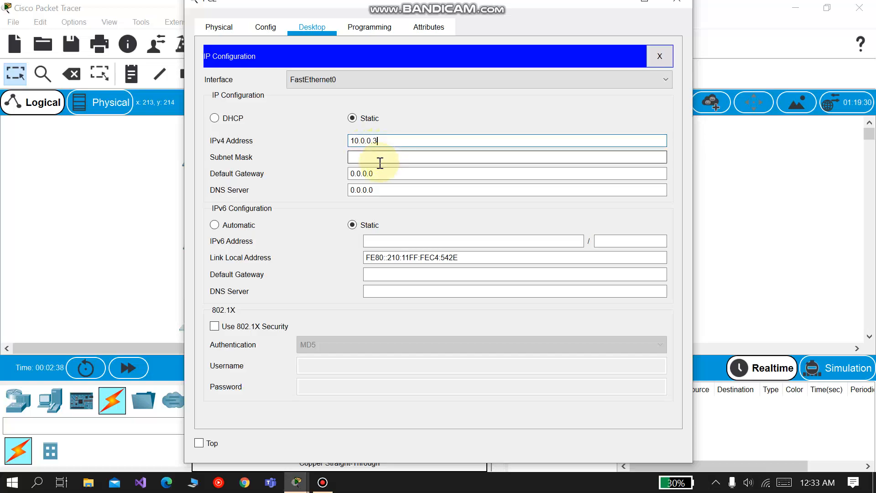
{"action": "left_click", "coordinate": [388, 170]}
{"action": "left_click_drag", "start_coordinate": [373, 174], "coordinate": [320, 176]}
{"action": "type", "text": "10.0.0.4"}
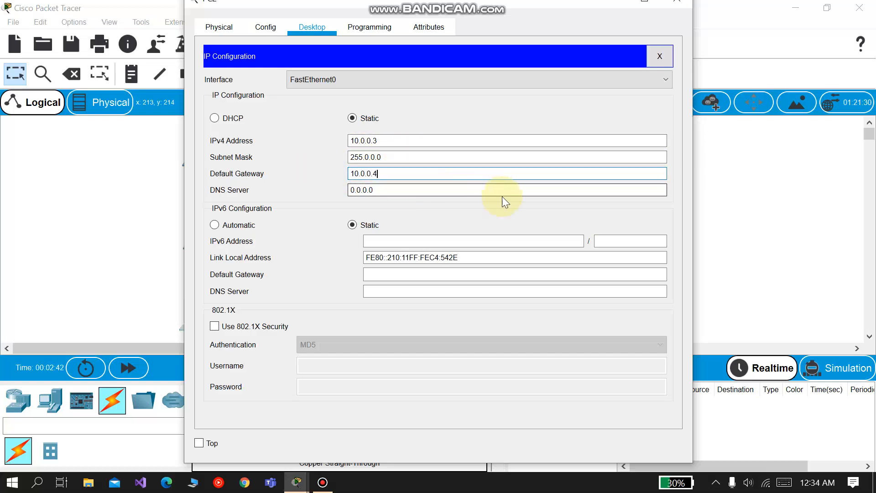
Step: Give PC3 the static IPv4 address 192.168.1.1, subnet mask 255.255.255.0 and default gateway 192.168.1.4
{"action": "left_click", "coordinate": [676, 2]}
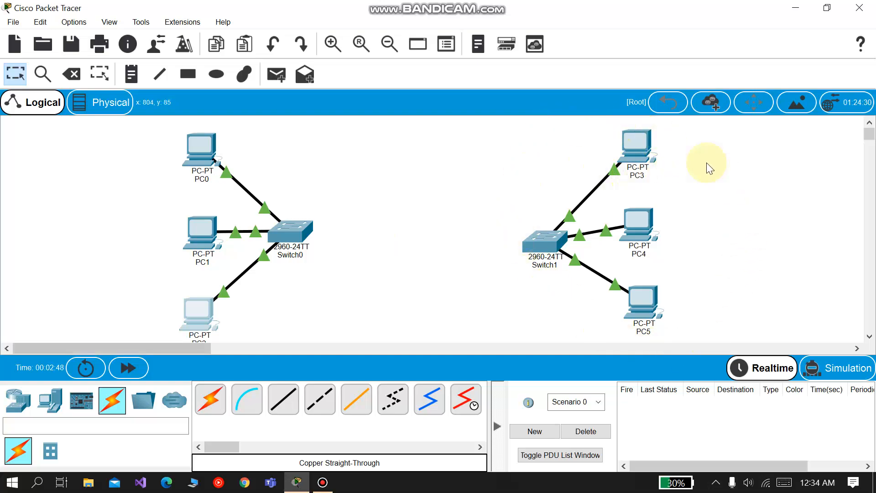
{"action": "left_click", "coordinate": [639, 146]}
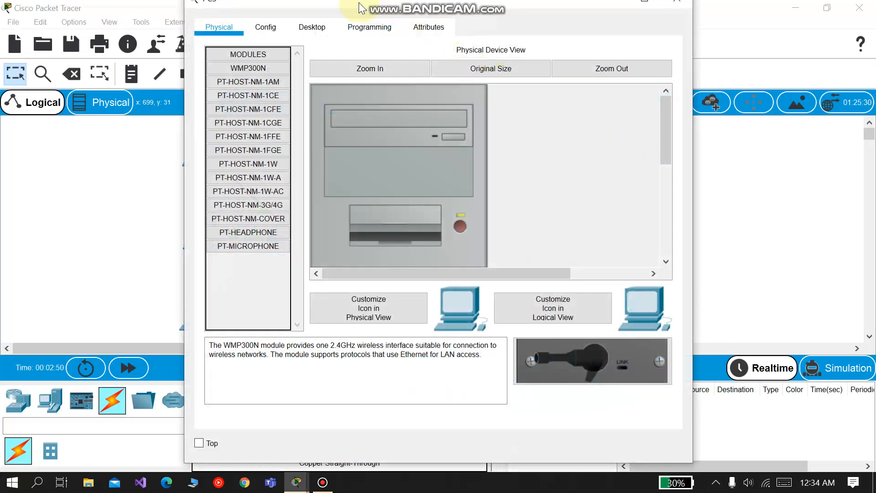
{"action": "left_click", "coordinate": [305, 26]}
{"action": "left_click", "coordinate": [264, 87]}
{"action": "left_click", "coordinate": [366, 139]}
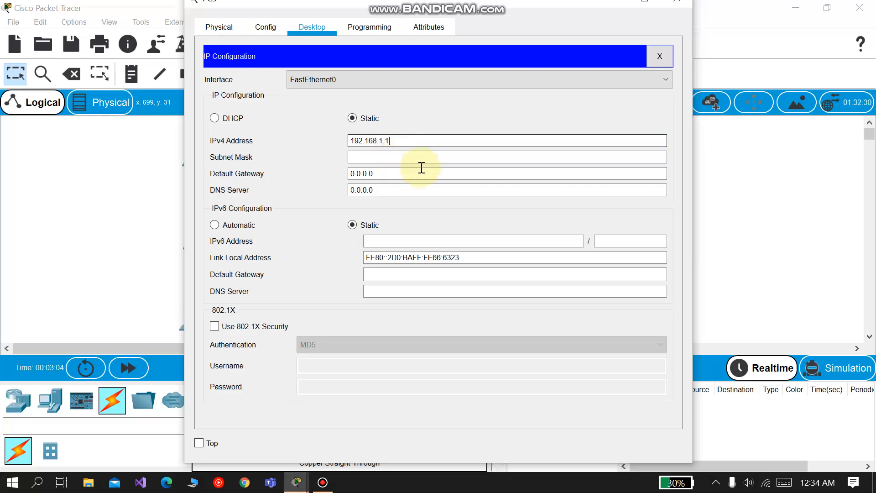
{"action": "left_click", "coordinate": [382, 176]}
{"action": "key", "text": "BackSpace"}
{"action": "type", "text": "192.168.1.4"}
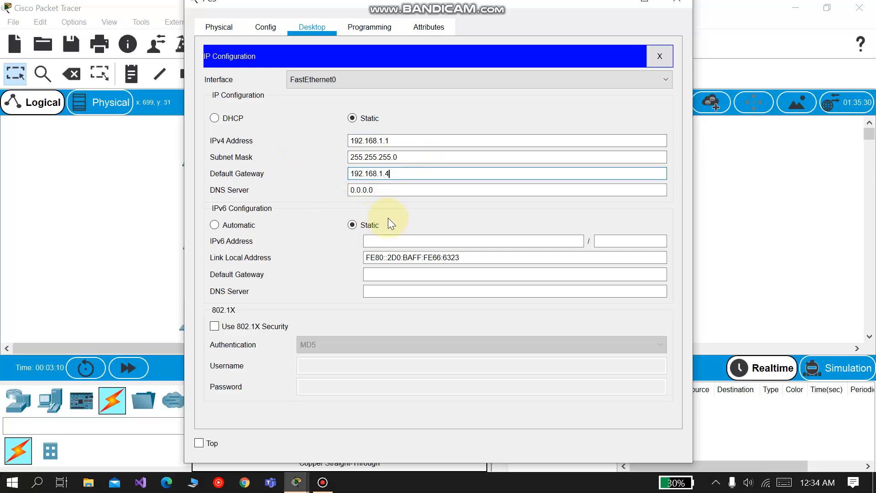
{"action": "left_click", "coordinate": [677, 1]}
Step: Give PC4 the static IPv4 address 192.168.1.2, subnet mask 255.255.255.0 and default gateway 192.168.1.4
{"action": "left_click", "coordinate": [636, 234]}
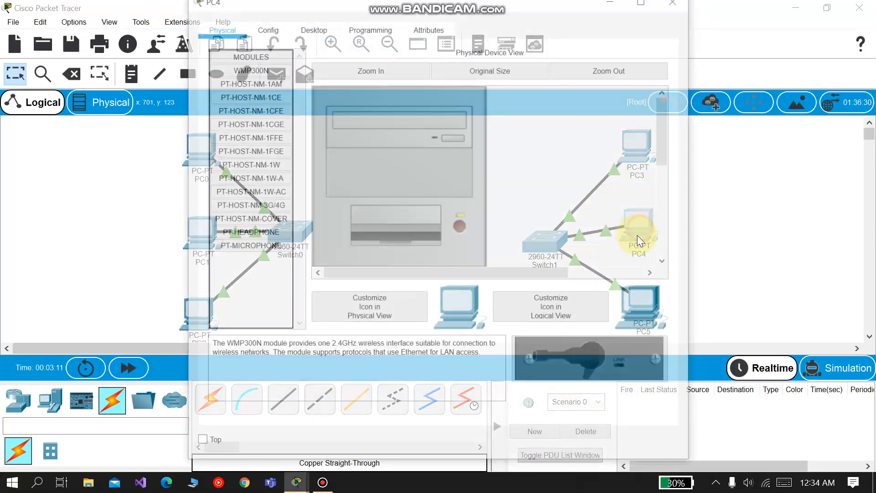
{"action": "left_click", "coordinate": [310, 29]}
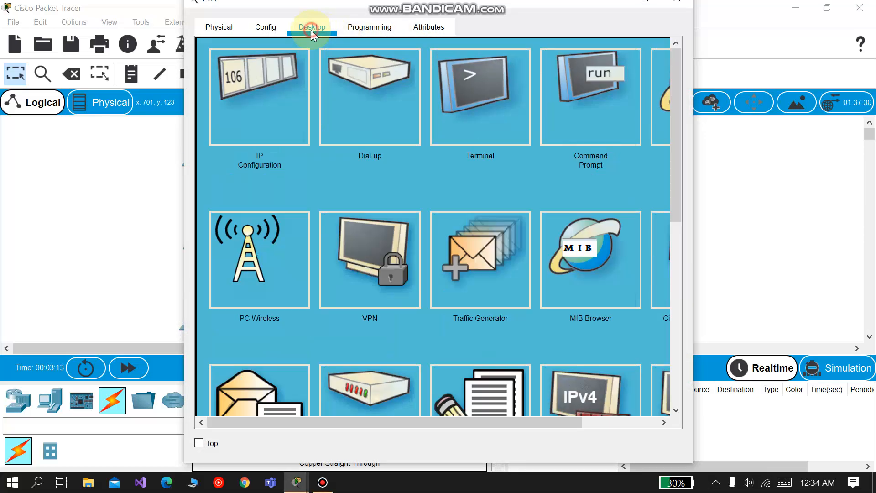
{"action": "left_click", "coordinate": [279, 100]}
{"action": "left_click", "coordinate": [368, 143]}
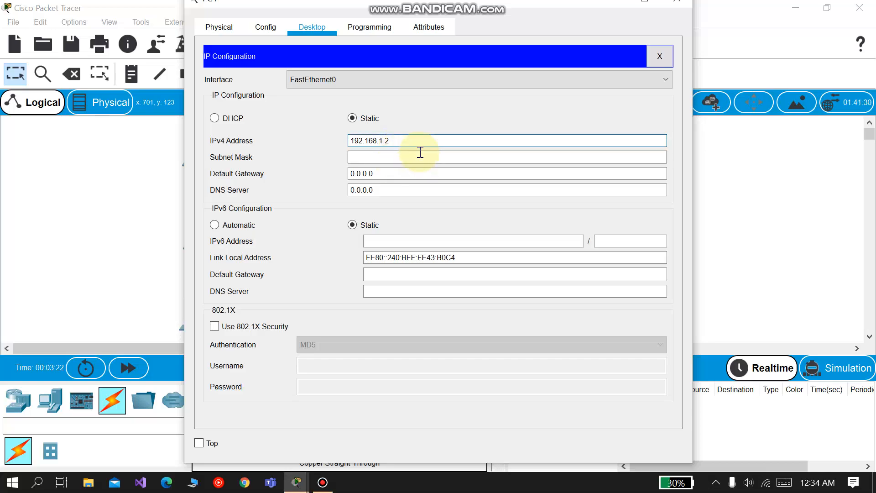
{"action": "left_click", "coordinate": [413, 157]}
{"action": "left_click", "coordinate": [387, 173]}
{"action": "left_click_drag", "start_coordinate": [386, 173], "coordinate": [254, 176]}
{"action": "type", "text": "192.168.1.4"}
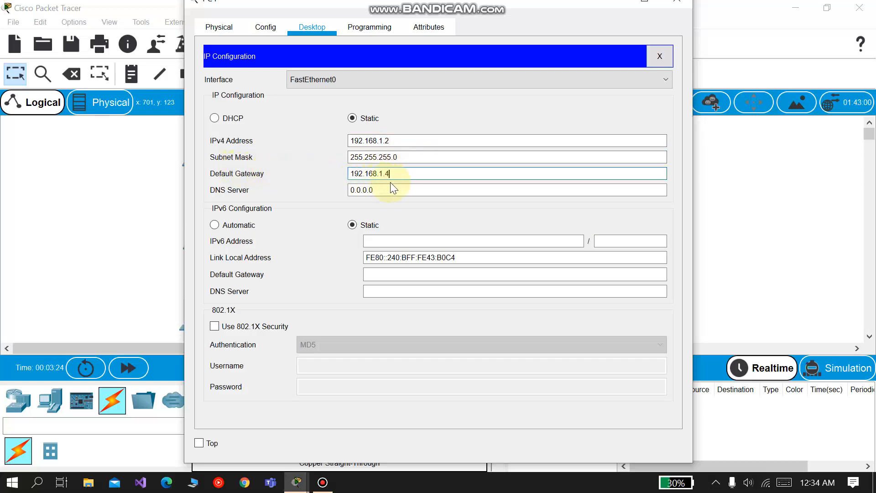
{"action": "left_click", "coordinate": [677, 1]}
Step: Give PC5 the static IPv4 address 192.168.1.3, subnet mask 255.255.255.0 and default gateway 192.168.1.4
{"action": "left_click", "coordinate": [642, 301]}
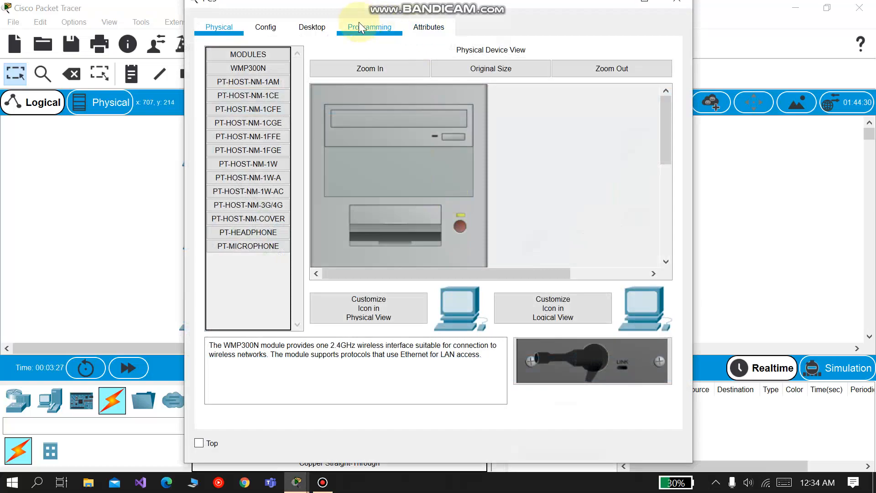
{"action": "left_click", "coordinate": [312, 27]}
{"action": "left_click", "coordinate": [286, 116]}
{"action": "left_click", "coordinate": [354, 139]}
{"action": "type", "text": "192.168.1."}
{"action": "key", "text": "Tab"}
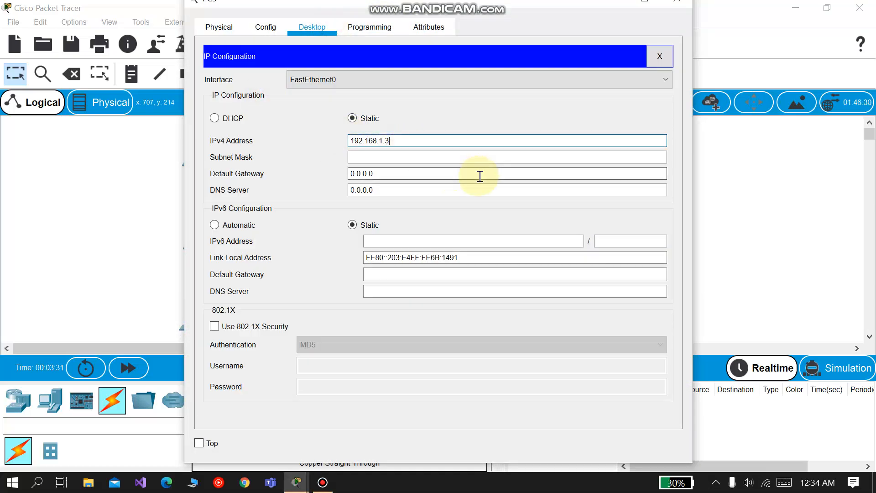
{"action": "key", "text": "Tab"}
{"action": "type", "text": "192.168.1.4"}
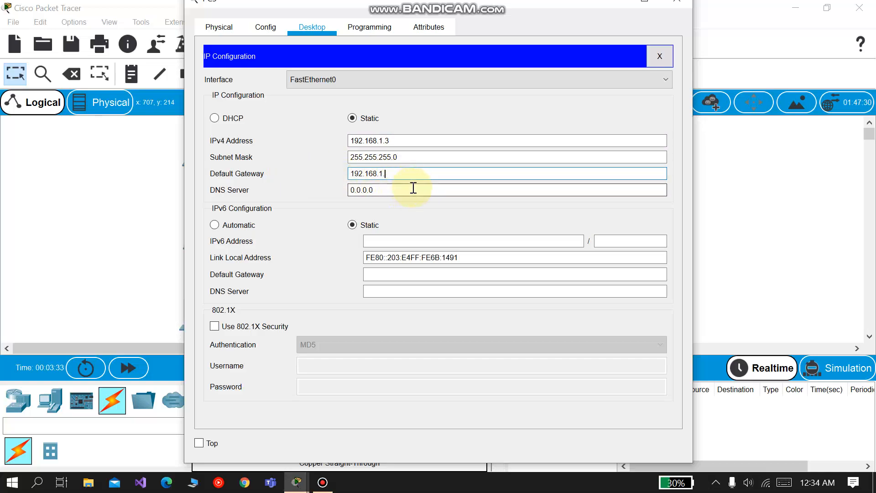
{"action": "left_click", "coordinate": [683, 5]}
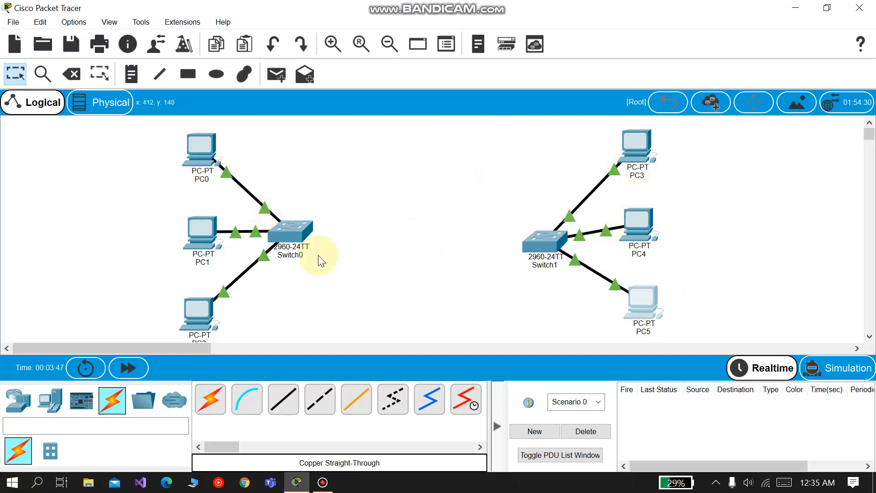
Step: Place a 2911 router in the workspace between the two switches
{"action": "left_click", "coordinate": [18, 400]}
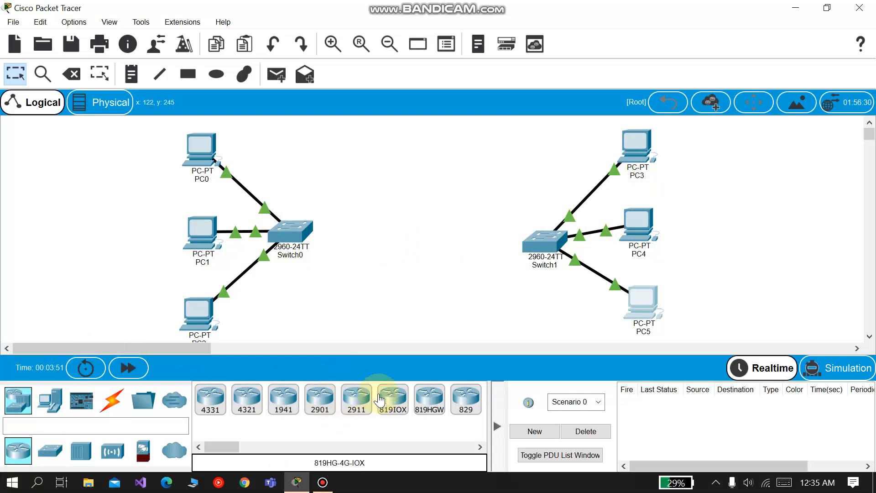
{"action": "left_click_drag", "start_coordinate": [356, 398], "coordinate": [409, 246]}
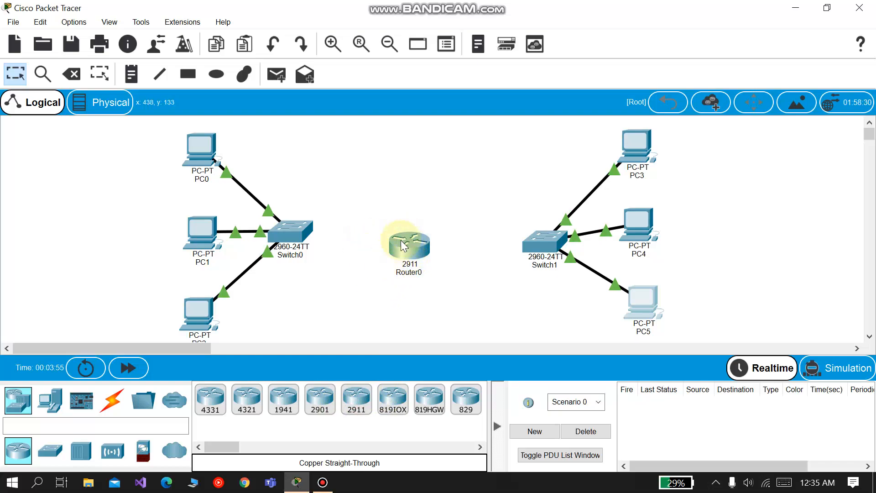
Step: Connect Switch0's GigabitEthernet0/1 to Router0's GigabitEthernet0/0 with a copper straight-through cable
{"action": "left_click", "coordinate": [111, 402]}
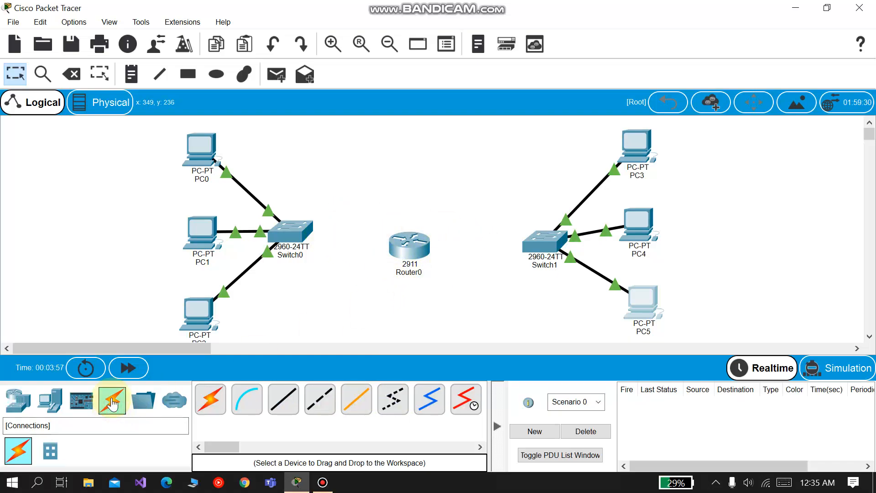
{"action": "left_click", "coordinate": [282, 403]}
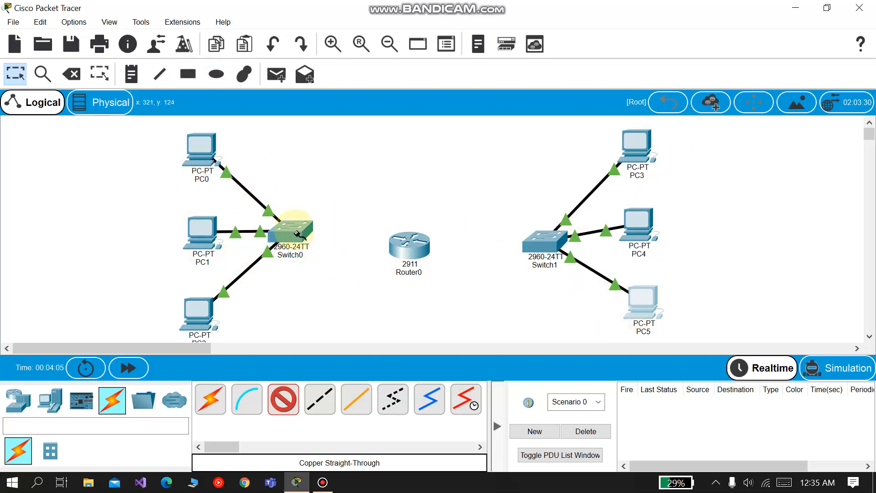
{"action": "left_click", "coordinate": [292, 230]}
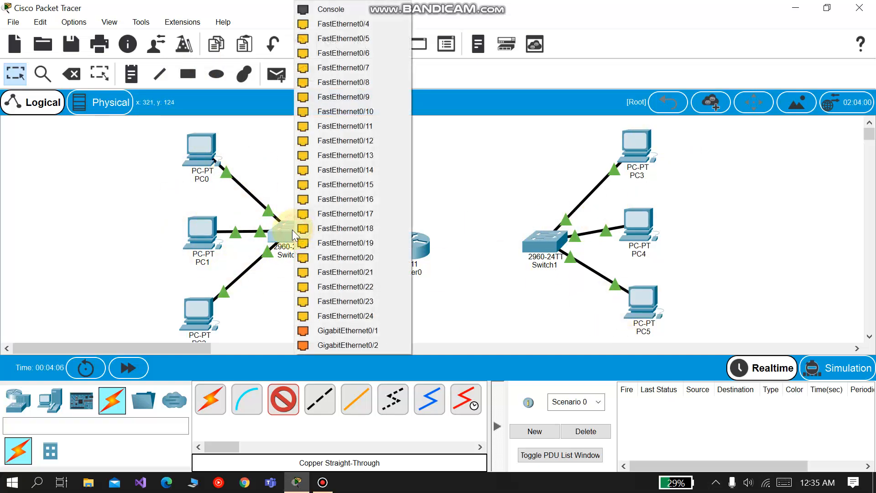
{"action": "left_click", "coordinate": [321, 331]}
{"action": "left_click", "coordinate": [408, 244]}
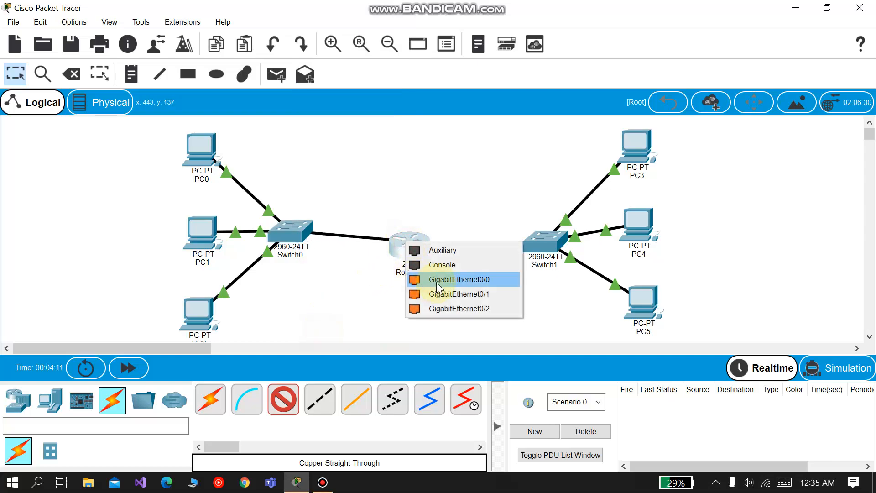
{"action": "left_click", "coordinate": [464, 280]}
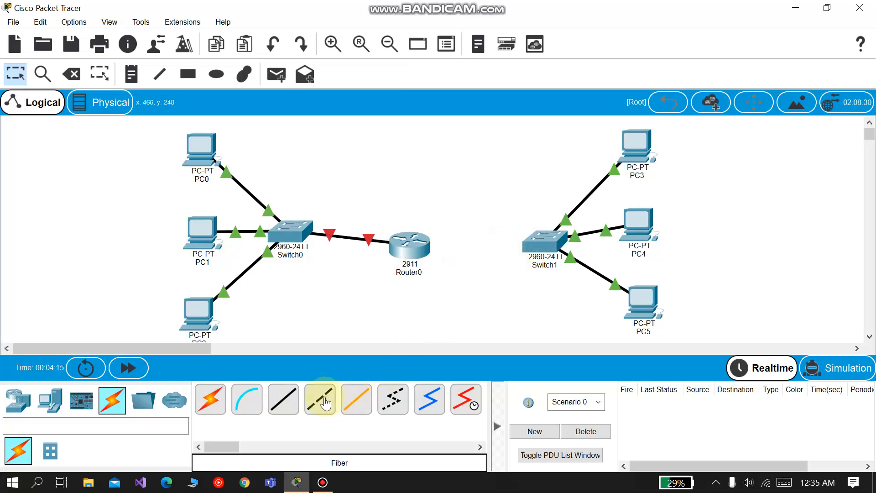
Step: Connect Switch1's GigabitEthernet0/1 to Router0's GigabitEthernet0/1 with a copper straight-through cable
{"action": "left_click", "coordinate": [284, 399]}
{"action": "left_click", "coordinate": [538, 239]}
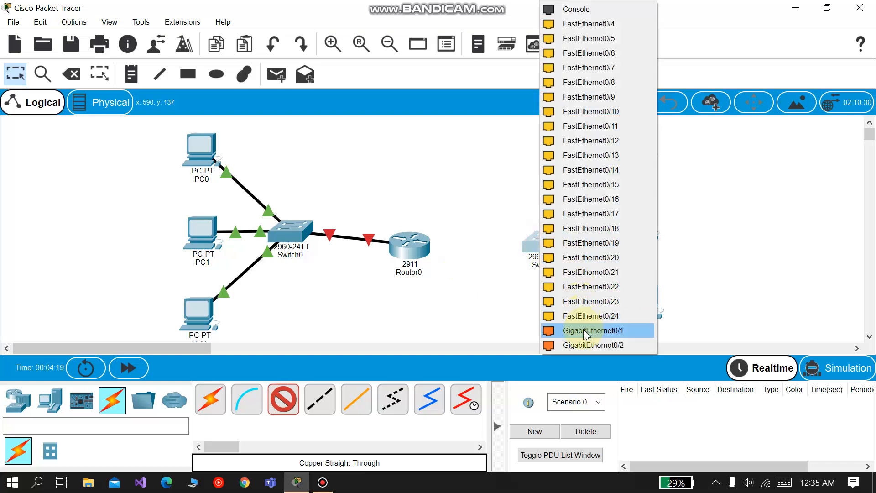
{"action": "left_click", "coordinate": [586, 331]}
{"action": "left_click", "coordinate": [409, 250]}
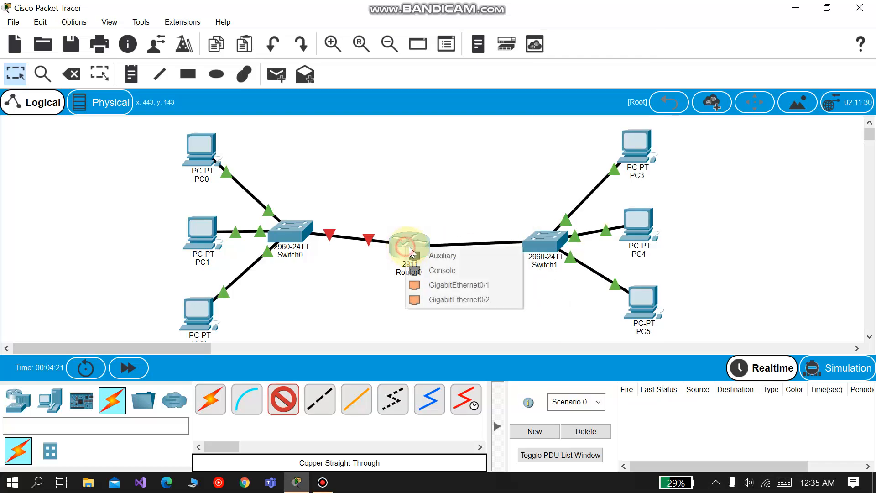
{"action": "left_click", "coordinate": [465, 285]}
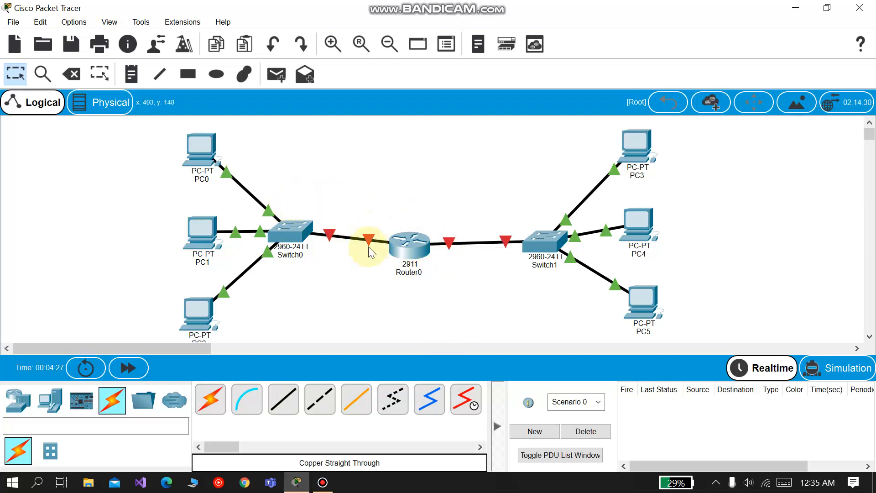
Step: Turn on Router0's GigabitEthernet0/0 and give it IPv4 address 10.0.0.4 with subnet mask 255.0.0.0
{"action": "left_click", "coordinate": [409, 243]}
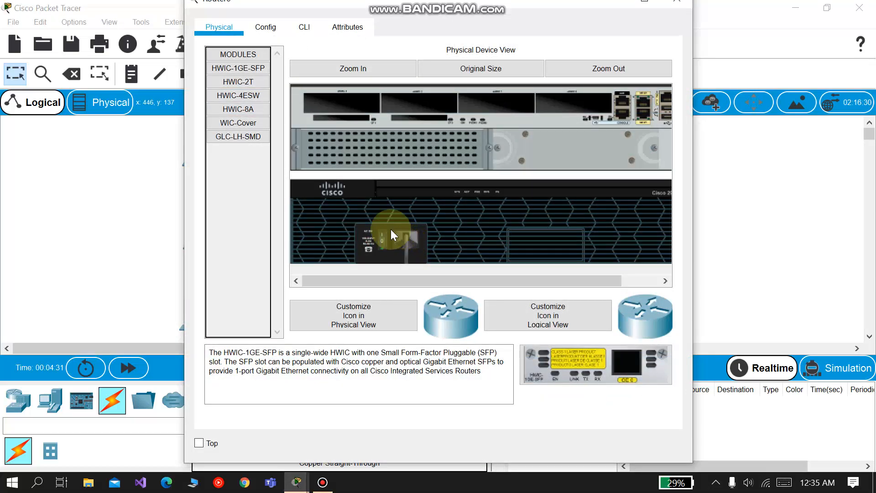
{"action": "left_click", "coordinate": [265, 28]}
{"action": "left_click", "coordinate": [262, 186]}
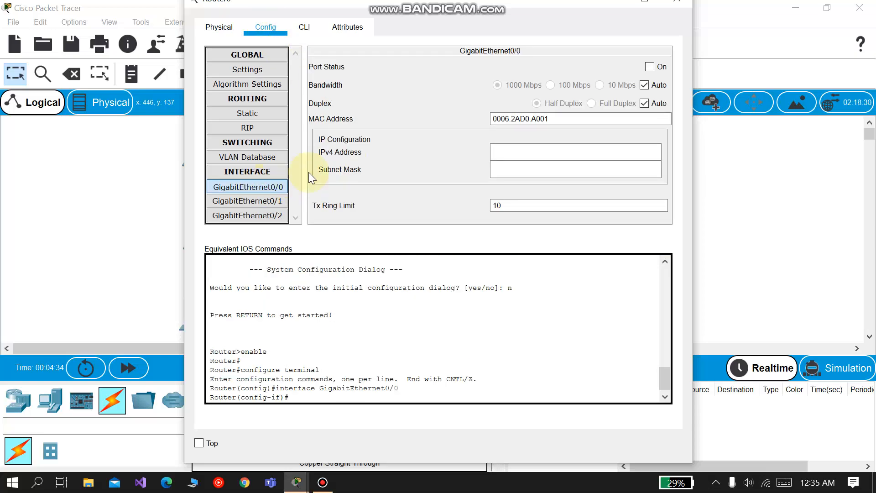
{"action": "left_click", "coordinate": [650, 67]}
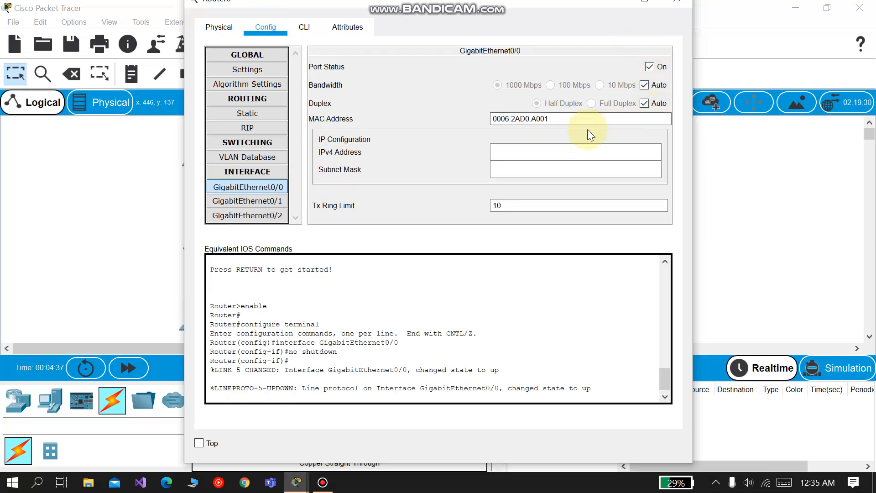
{"action": "left_click", "coordinate": [515, 154]}
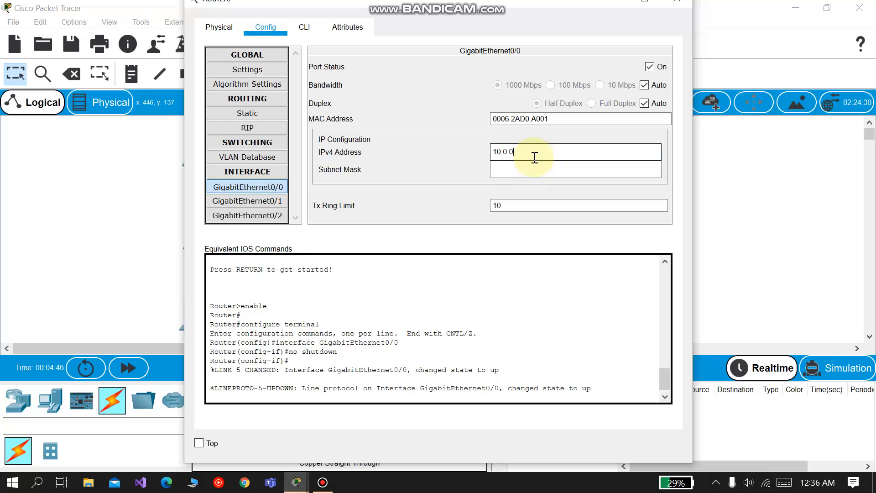
{"action": "key", "text": "Return"}
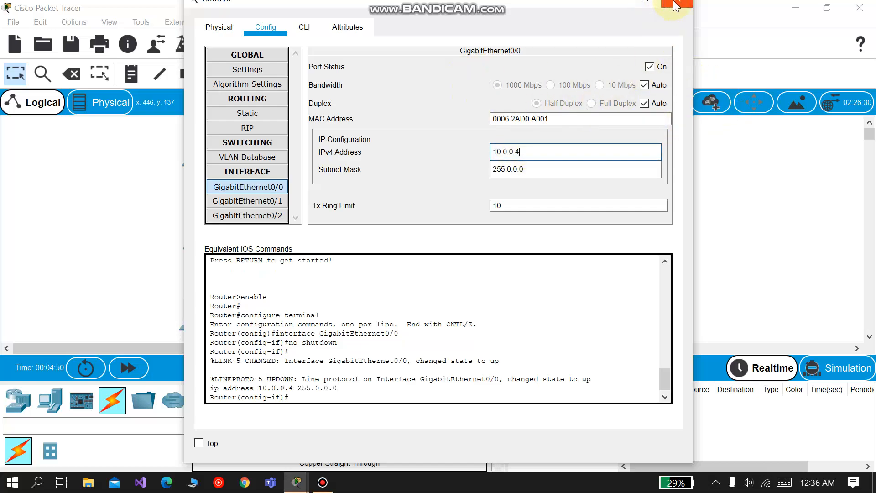
{"action": "left_click", "coordinate": [516, 244]}
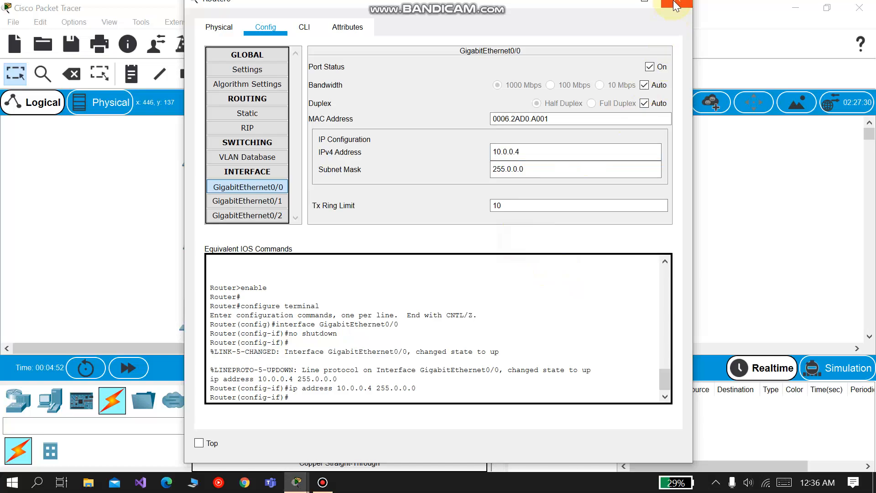
{"action": "left_click", "coordinate": [674, 11]}
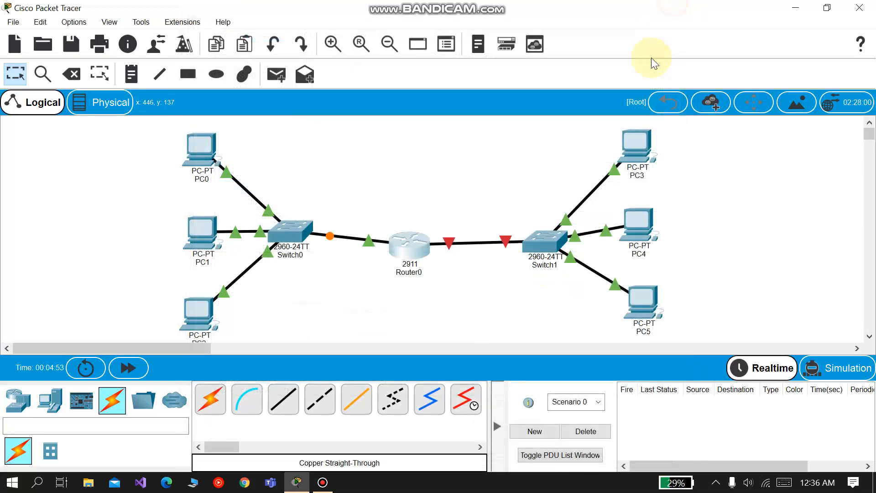
Step: Turn on Router0's GigabitEthernet0/1 and give it IPv4 address 192.168.1.4 with subnet mask 255.255.255.0
{"action": "left_click", "coordinate": [414, 242]}
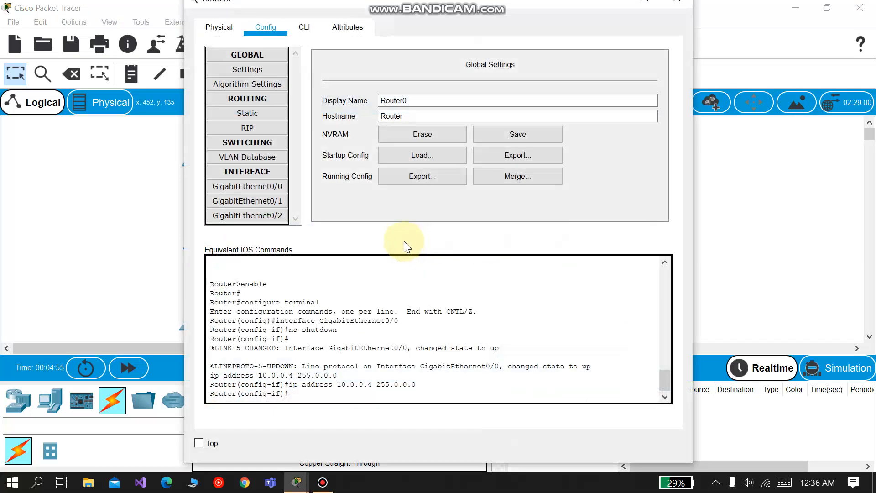
{"action": "left_click", "coordinate": [235, 203]}
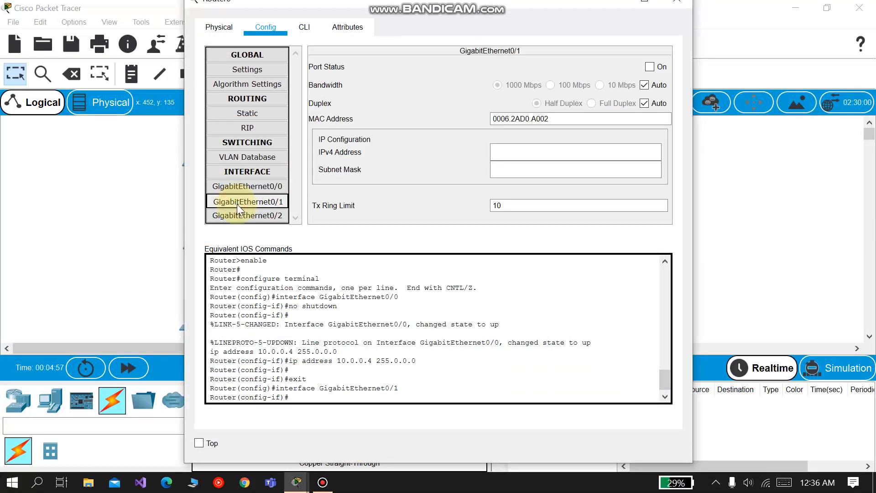
{"action": "left_click", "coordinate": [649, 68]}
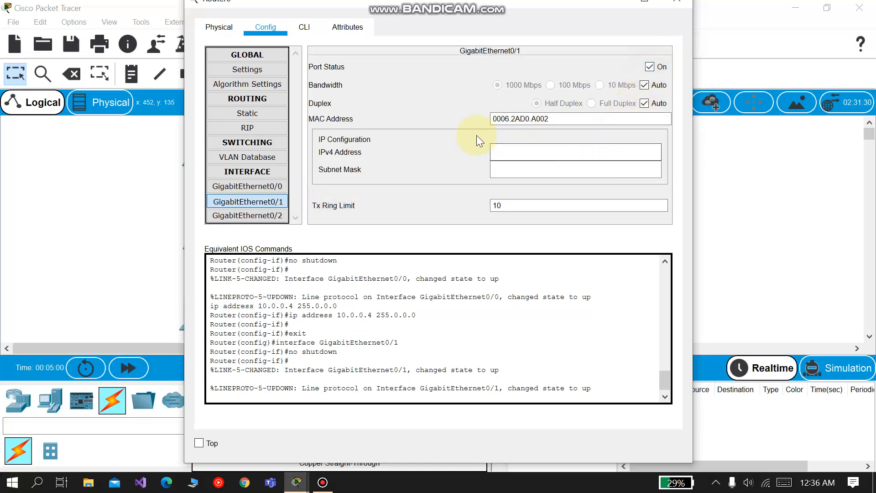
{"action": "left_click", "coordinate": [524, 158]}
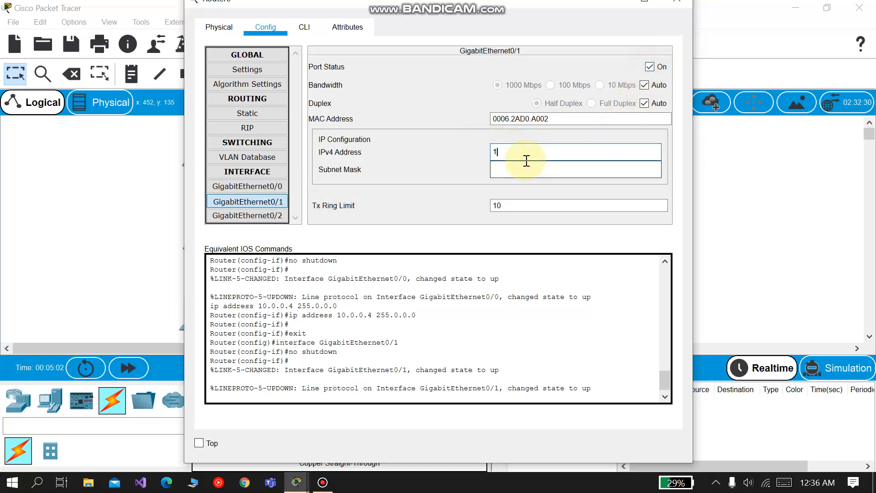
{"action": "type", "text": "192.168.1.4"}
{"action": "key", "text": "Tab"}
{"action": "left_click", "coordinate": [451, 224]}
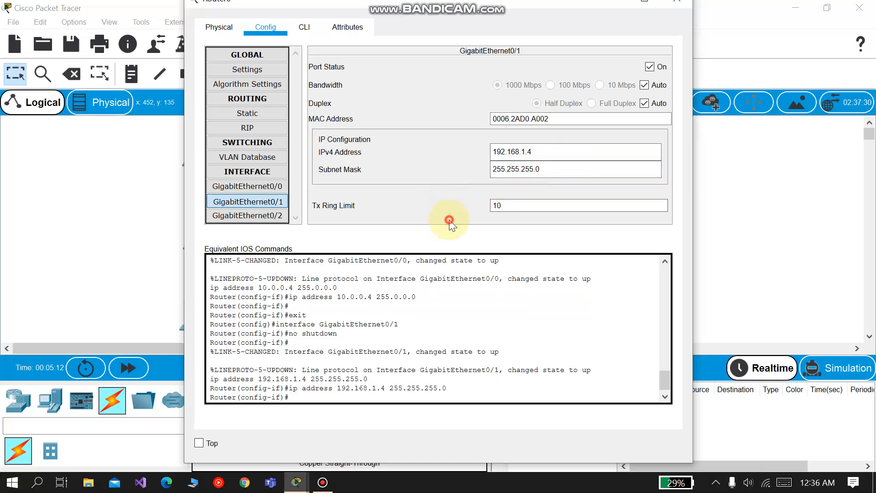
{"action": "left_click", "coordinate": [675, 5]}
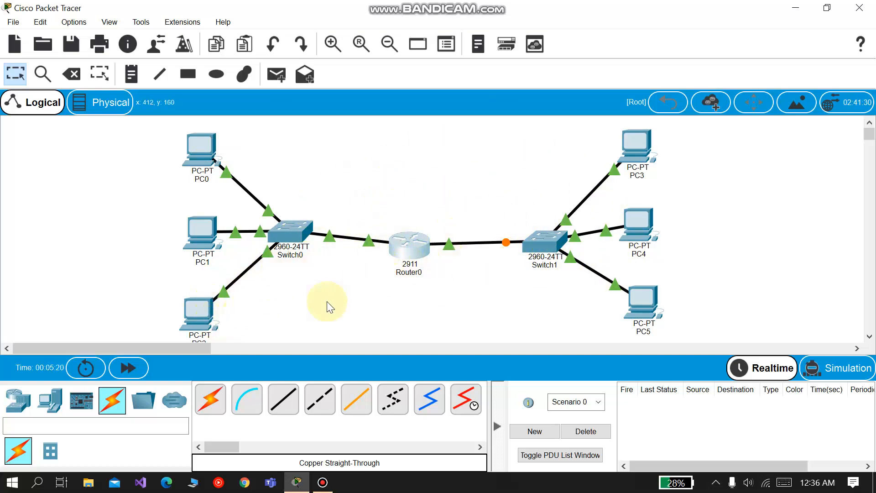
Step: Fast-forward the simulation time, then open PC0's command prompt and ping 10.0.0.2
{"action": "left_click", "coordinate": [127, 368]}
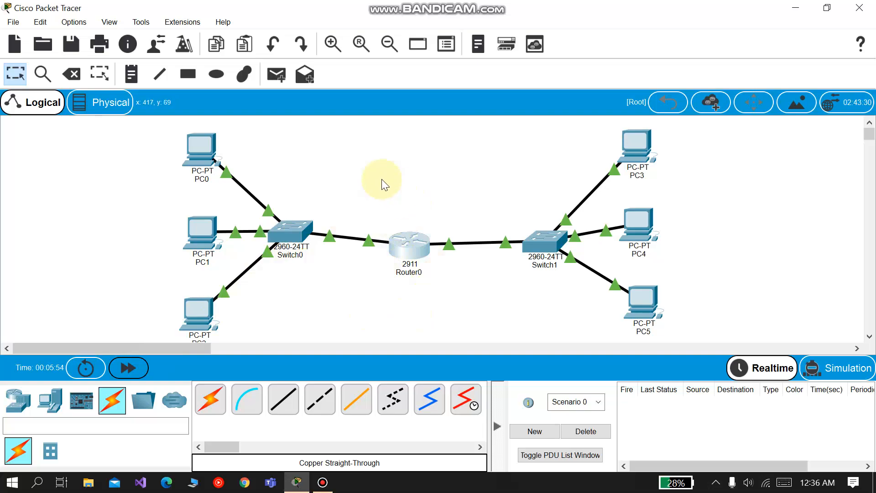
{"action": "left_click", "coordinate": [201, 146]}
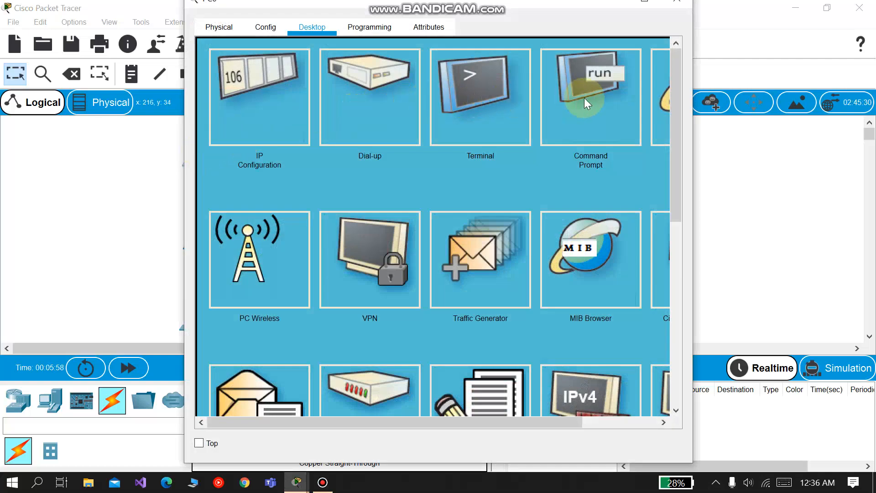
{"action": "left_click", "coordinate": [585, 98]}
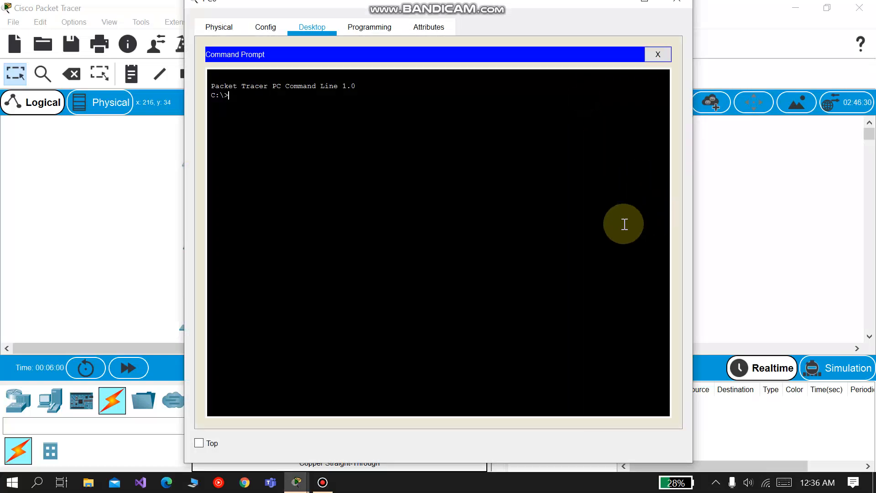
{"action": "type", "text": "ping "}
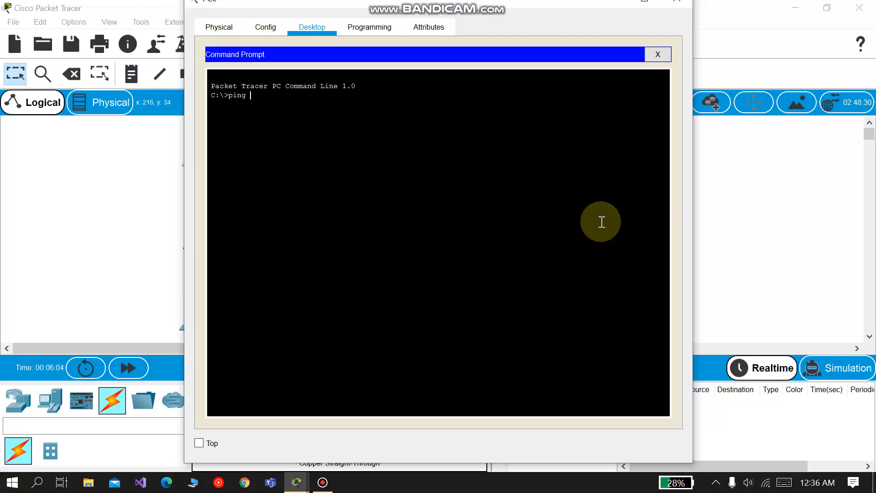
{"action": "type", "text": "10.0.0.2"}
{"action": "key", "text": "Return"}
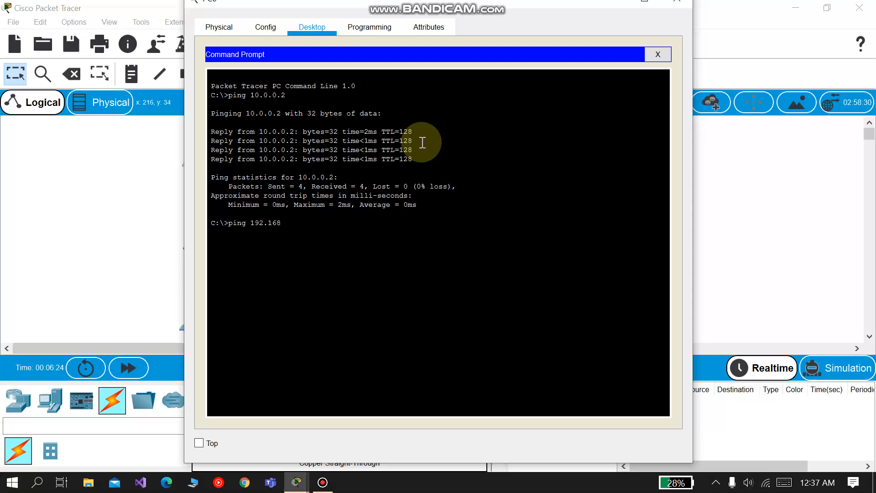
Step: Ping 192.168.1.3 from PC0's command prompt, repeat the same ping, and close PC0's window
{"action": "type", "text": "."}
{"action": "key", "text": "Return"}
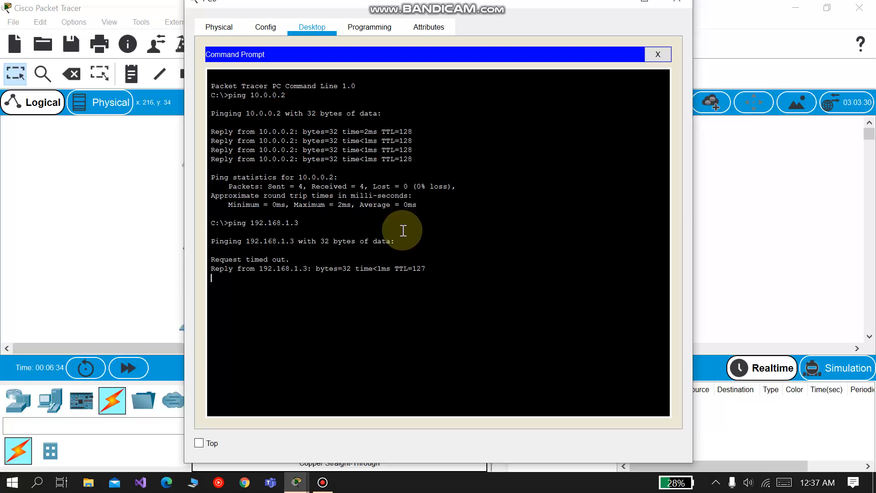
{"action": "left_click", "coordinate": [293, 256]}
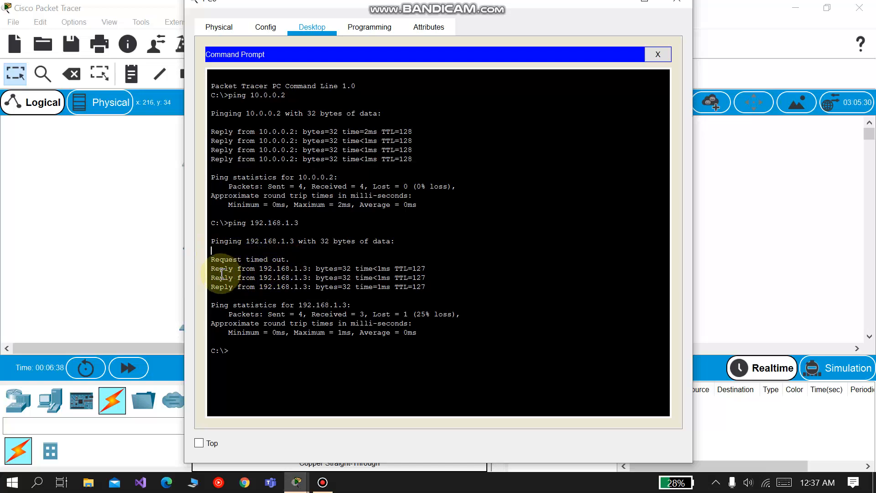
{"action": "key", "text": "Up"}
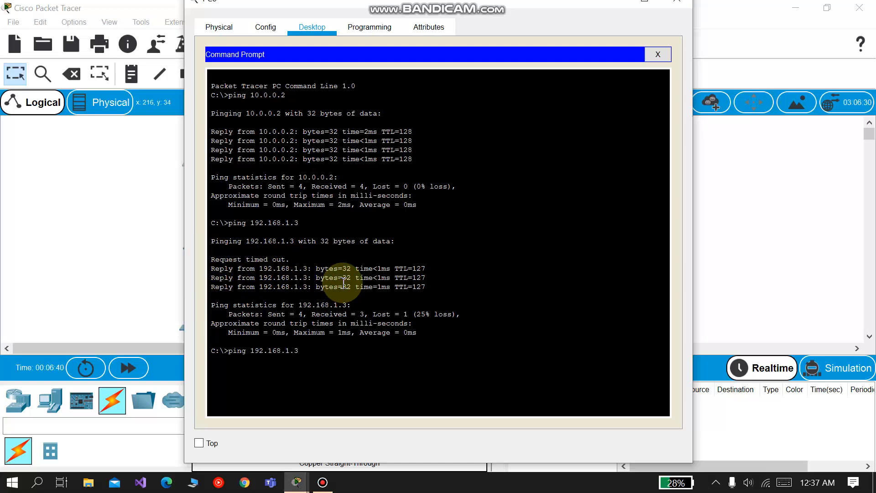
{"action": "key", "text": "Return"}
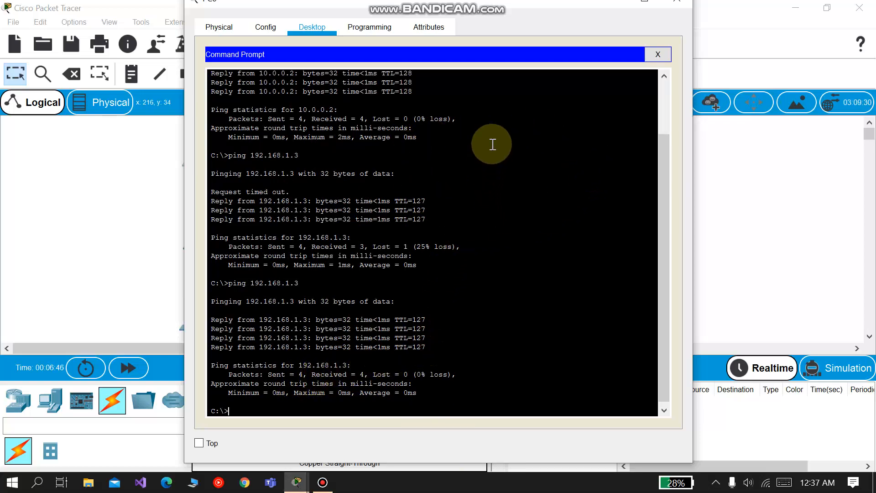
{"action": "left_click", "coordinate": [669, 5]}
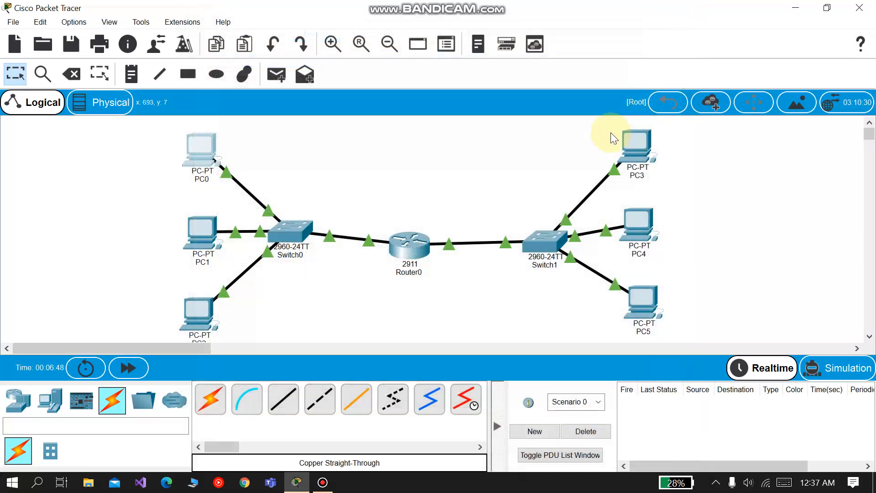